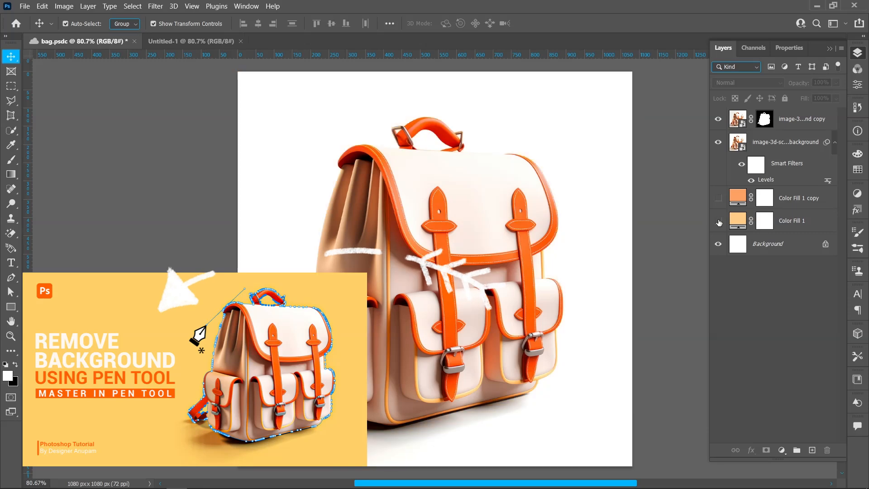
Scale the two linked bag layers to 75.80%, flip them horizontally, and place them slightly right of the canvas centre.
left_click_drag(468, 267, 392, 268)
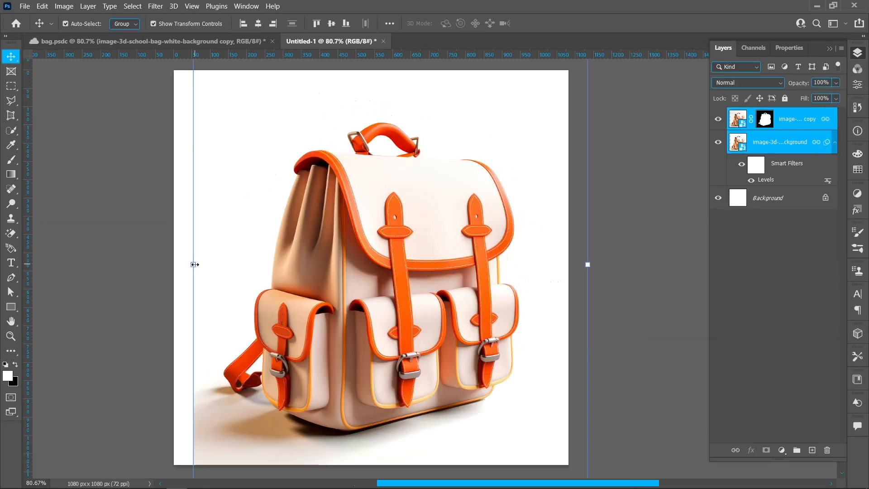
left_click_drag(208, 265, 290, 264)
right_click(400, 200)
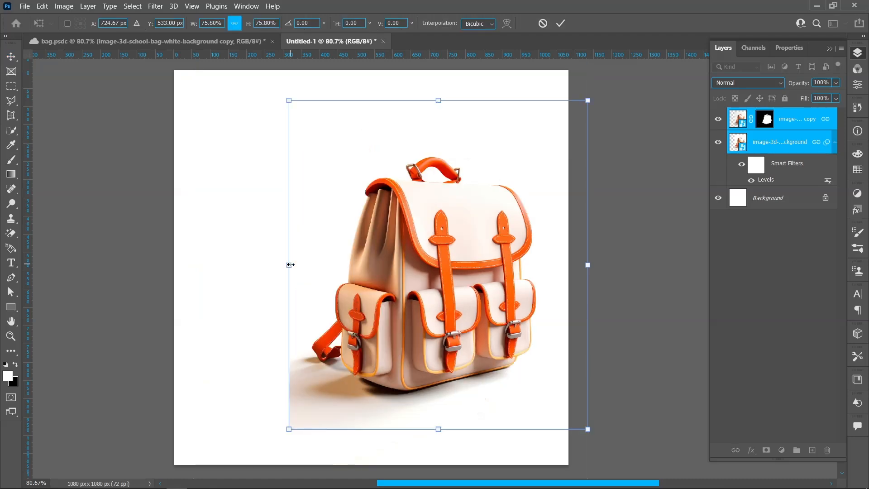
left_click(426, 421)
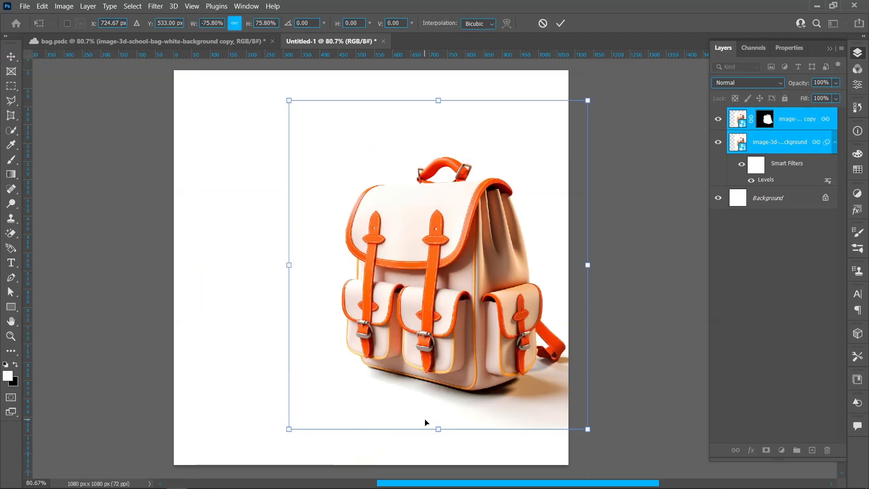
left_click(560, 23)
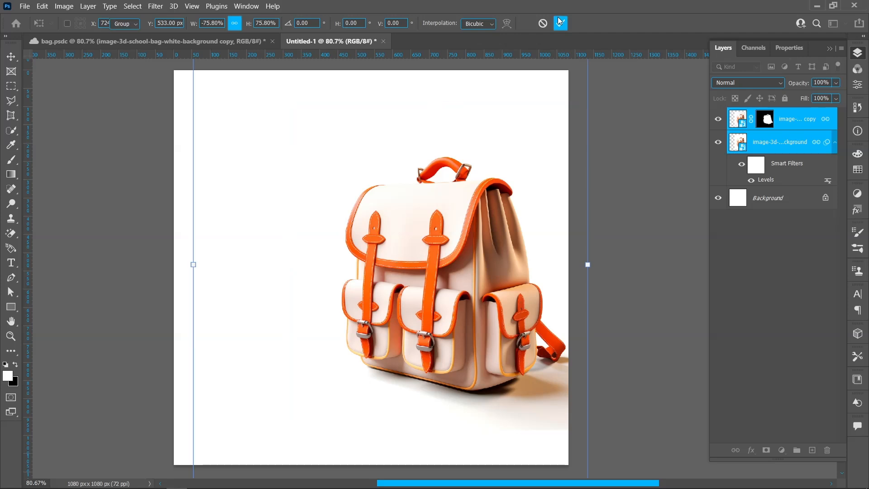
left_click_drag(509, 295, 477, 295)
Add a layer mask to the lower bag layer and paint out its shadow's hard edges with a soft black 259 px brush at 63% opacity.
left_click(776, 142)
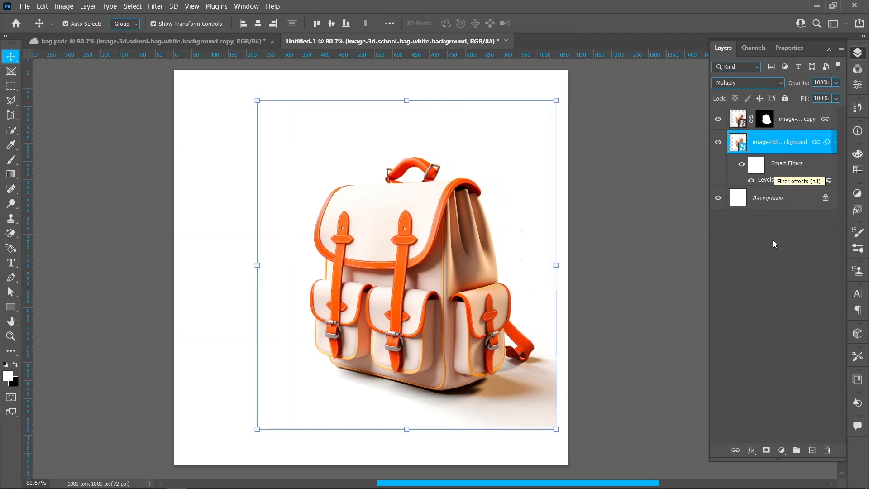
left_click(766, 449)
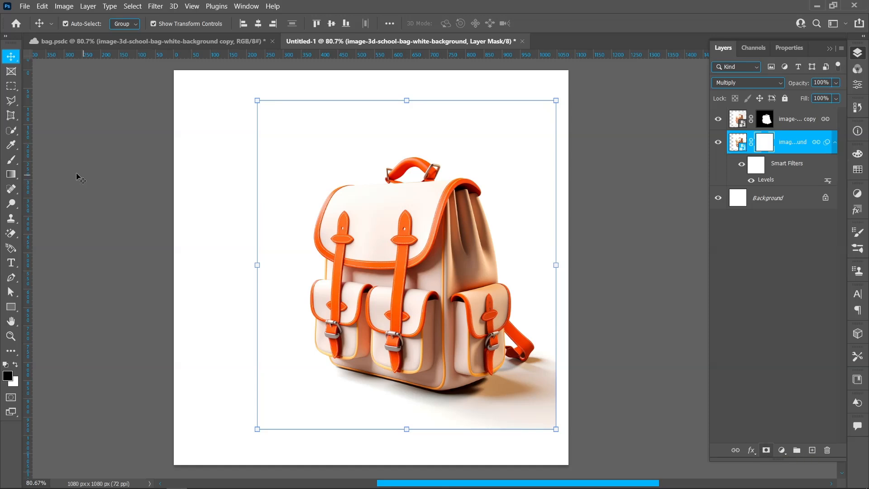
left_click(10, 160)
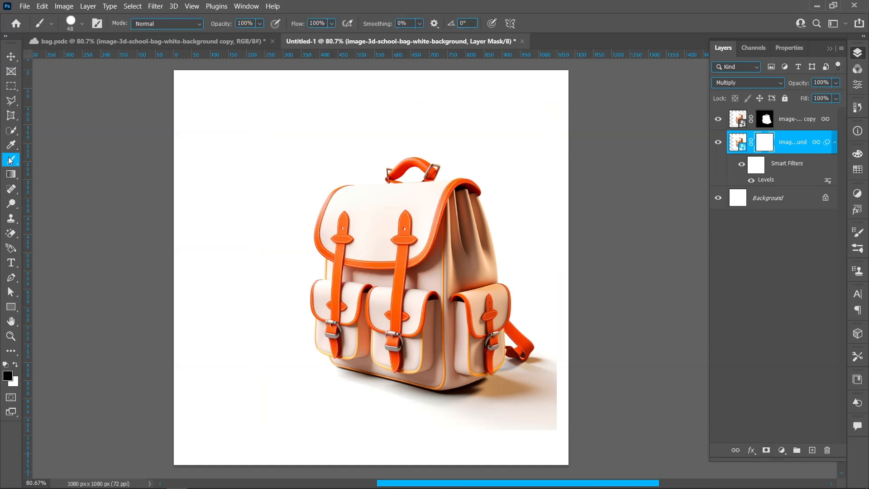
right_click(317, 163)
left_click(375, 218)
left_click_drag(416, 191, 433, 191)
left_click_drag(226, 23, 205, 20)
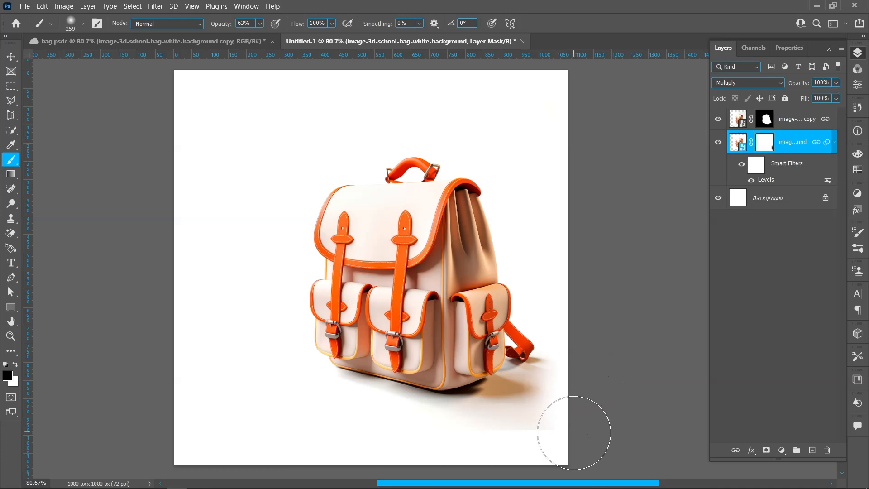
mouse_move(571, 439)
left_mouse_down()
mouse_move(525, 464)
mouse_move(406, 465)
mouse_move(494, 468)
mouse_move(401, 463)
mouse_move(342, 441)
mouse_move(385, 449)
mouse_move(309, 428)
mouse_move(456, 456)
left_mouse_up()
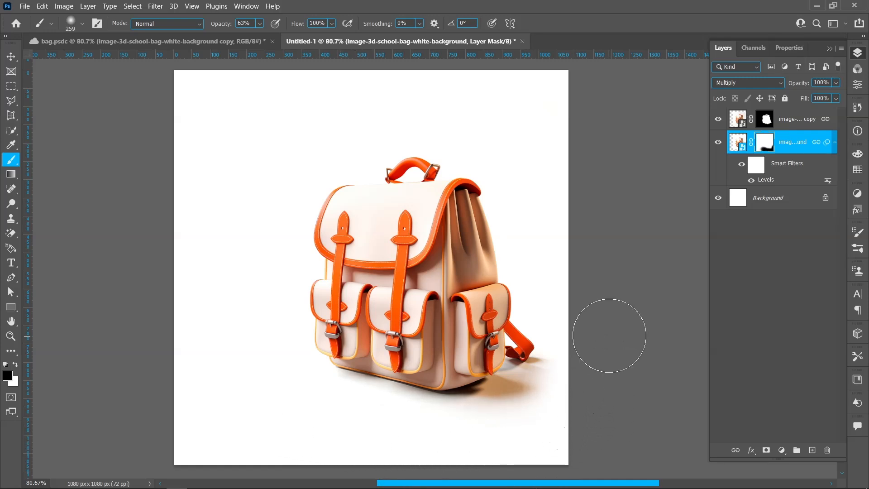
mouse_move(589, 406)
left_mouse_down()
mouse_move(549, 429)
mouse_move(549, 419)
mouse_move(595, 417)
left_mouse_up()
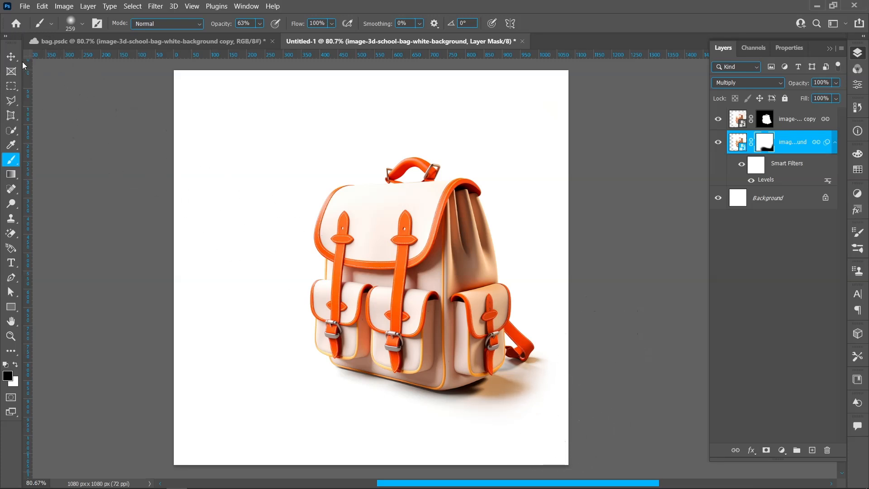
Move the bag slightly down and to the right, and group its two layers under the name Bag.
left_click(11, 57)
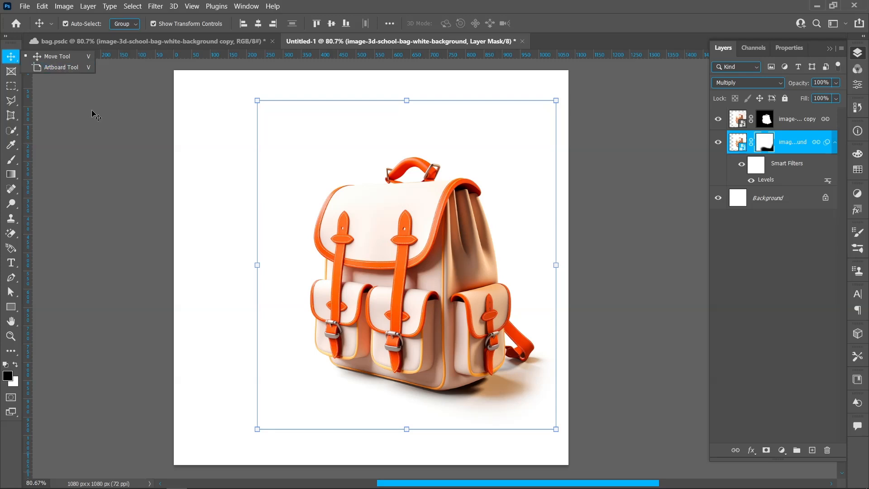
left_click_drag(423, 293, 434, 306)
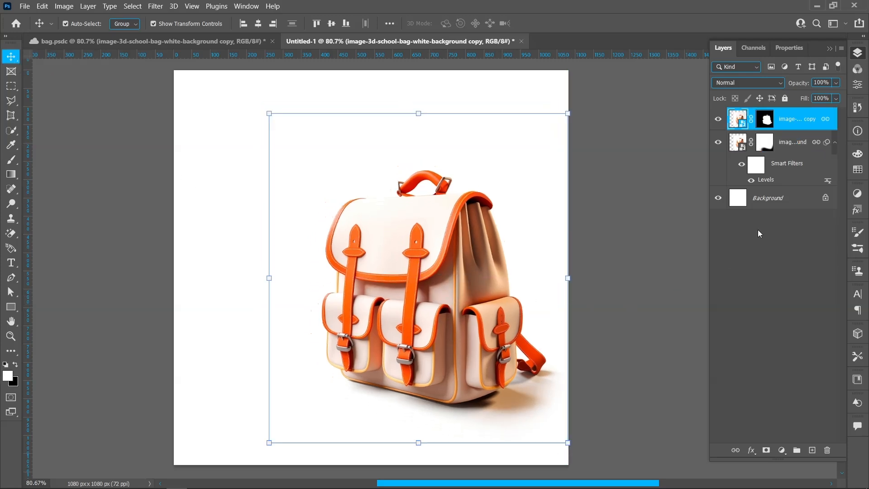
left_click(794, 149, "ctrl")
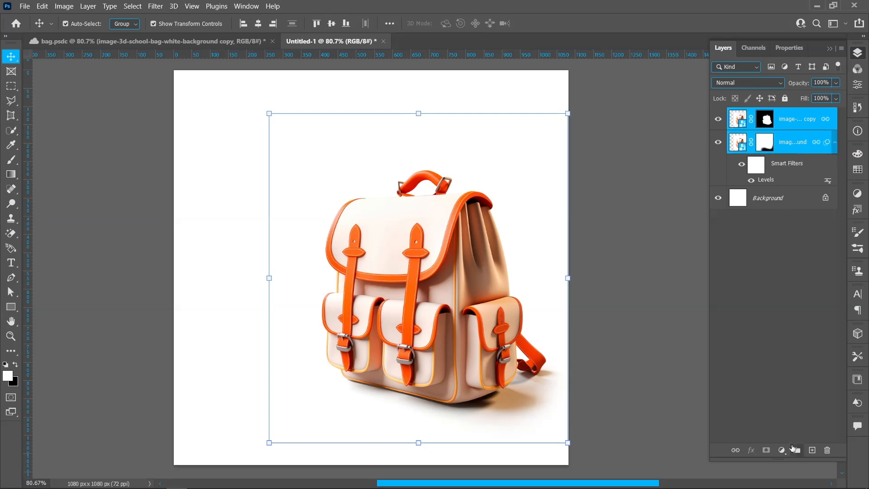
left_click(797, 450)
double_click(764, 115)
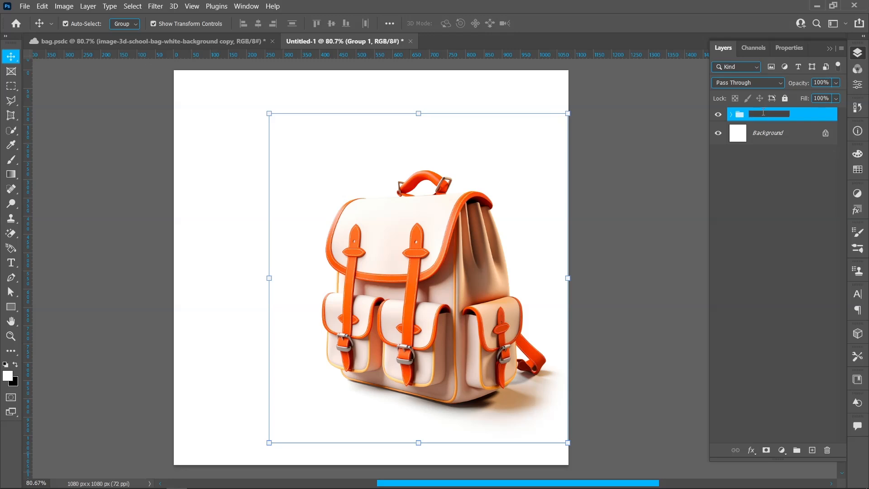
key("Return")
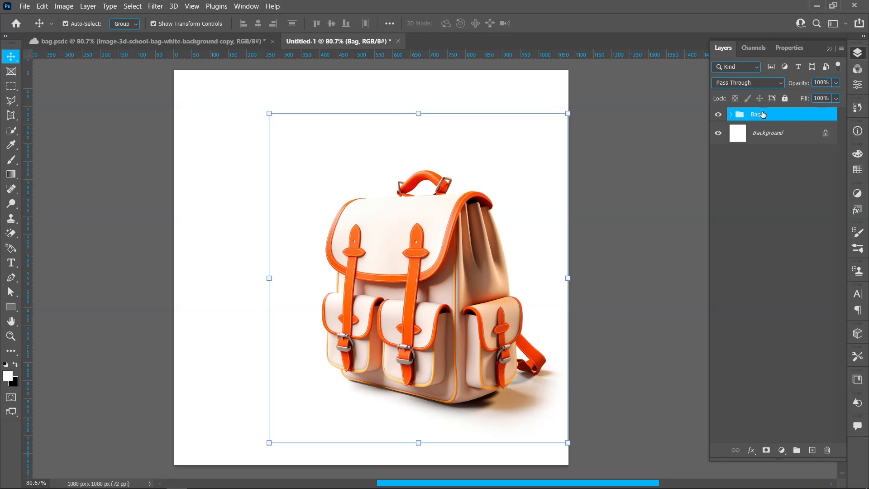
Draw a white ellipse shape about 676 by 388 px over the lower half of the bag.
left_click(12, 307)
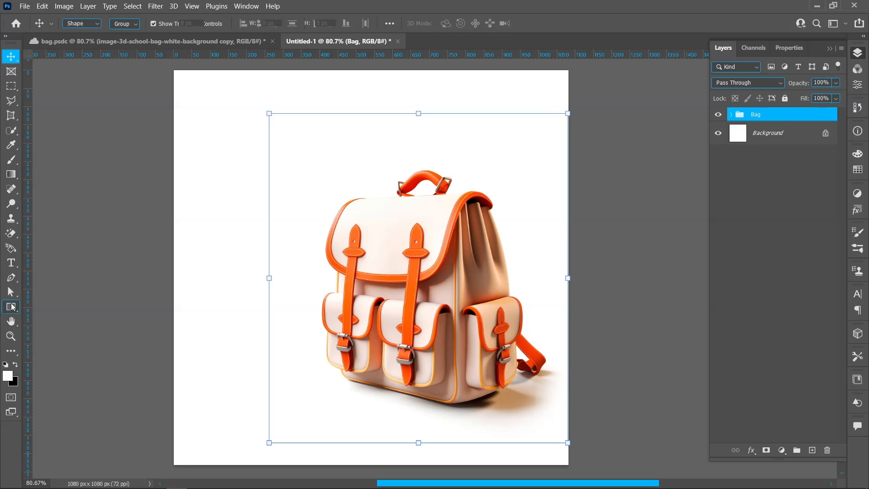
left_click(67, 319)
left_click_drag(308, 287, 555, 428)
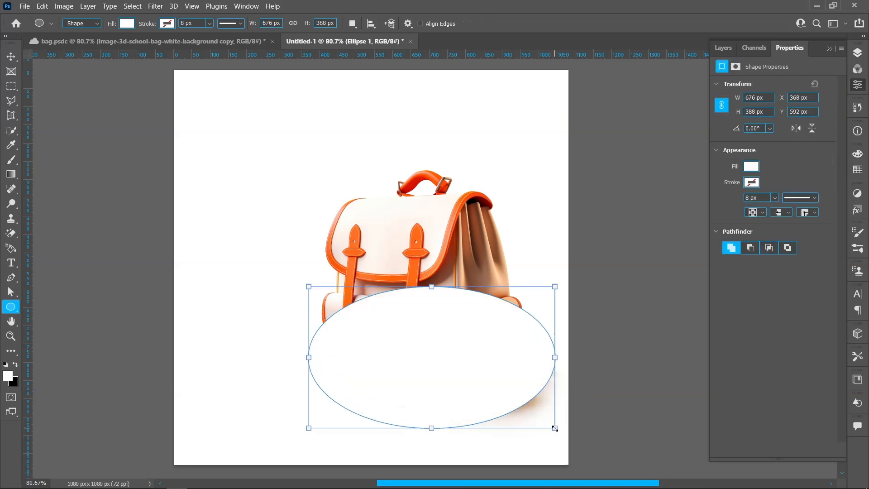
Transform the ellipse with 114.16% scale, 9.54° rotation and -16.22° horizontal skew.
left_click(11, 56)
left_click_drag(561, 278, 569, 302)
left_click_drag(444, 287, 447, 268)
right_click(447, 290)
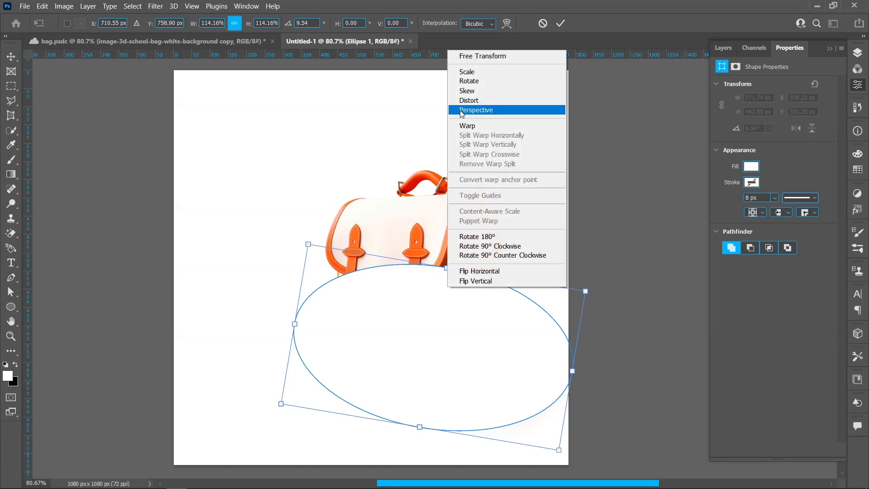
key("Escape")
left_click_drag(447, 268, 494, 271)
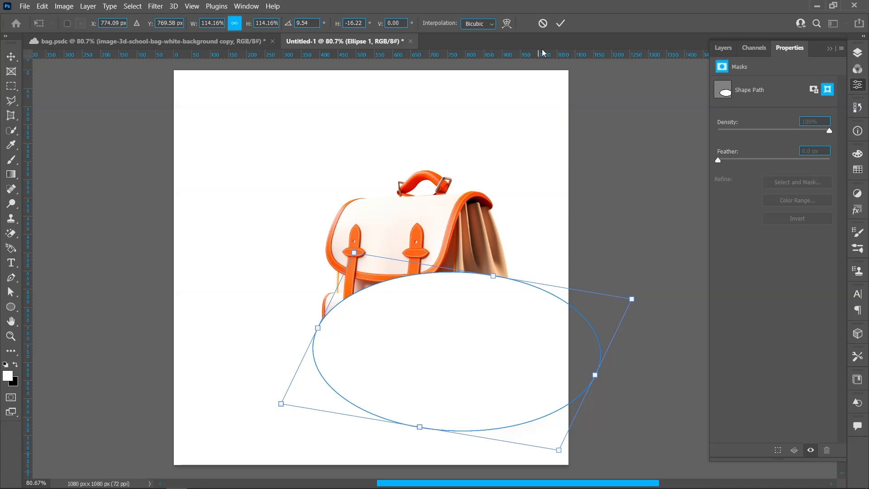
key("Return")
Move the ellipse down over the bag's base and transform it to 107.58% width, 93.27% height and 2.61° rotation.
left_click_drag(470, 334, 471, 368)
left_click_drag(454, 305, 478, 296)
left_click_drag(470, 345, 472, 382)
left_click_drag(645, 359, 640, 332)
left_click_drag(470, 331, 464, 346)
left_click_drag(452, 383, 455, 367)
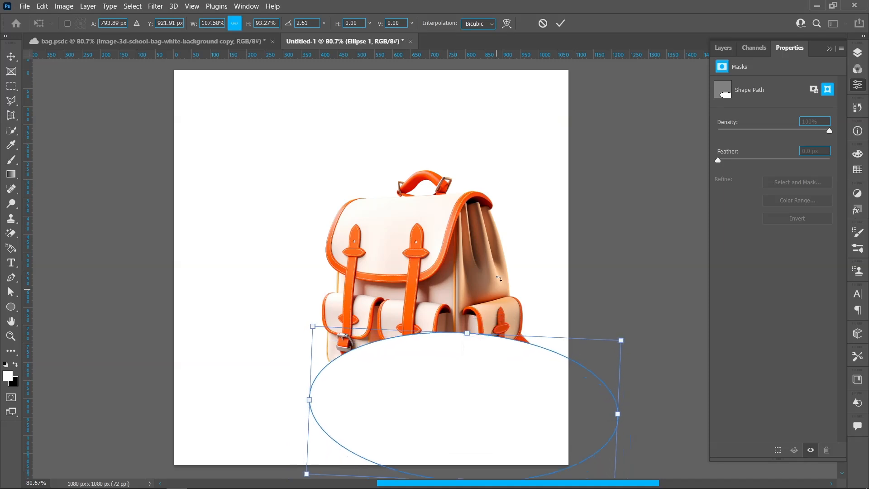
left_click(560, 23)
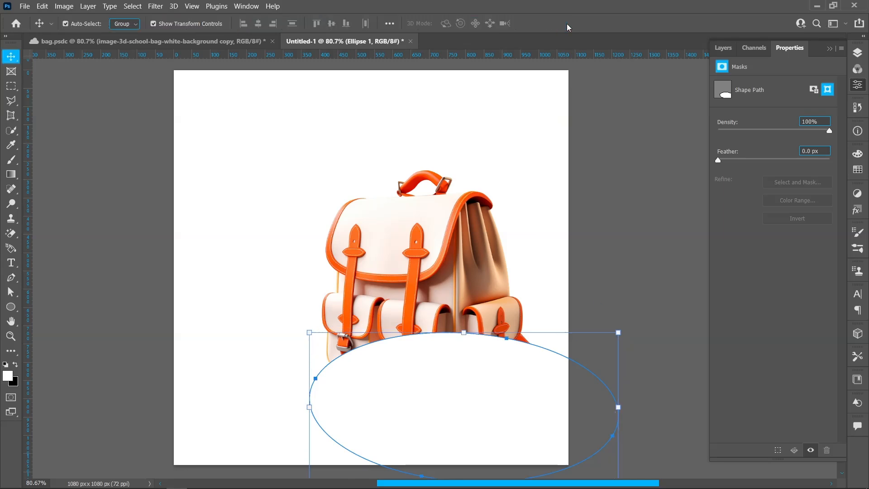
Fill the ellipse with orange ff6c00, starting from a colour sampled on the bag's handle.
left_click(11, 306)
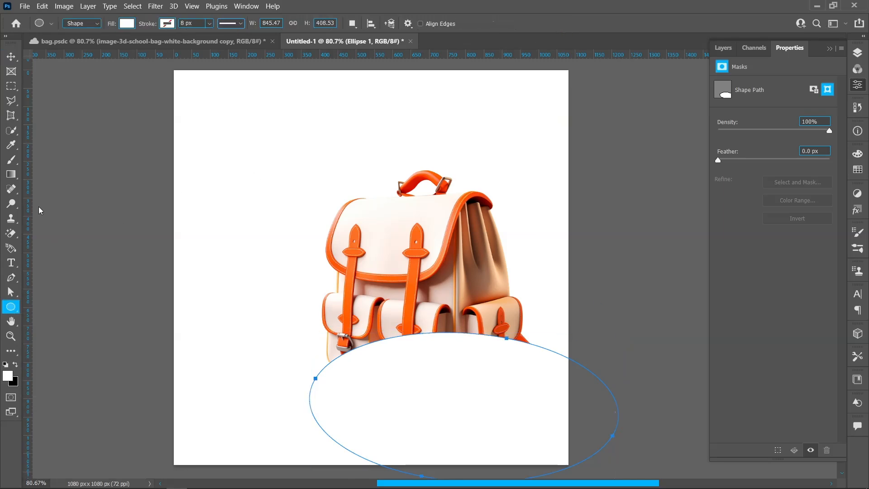
left_click(131, 27)
left_click(197, 44)
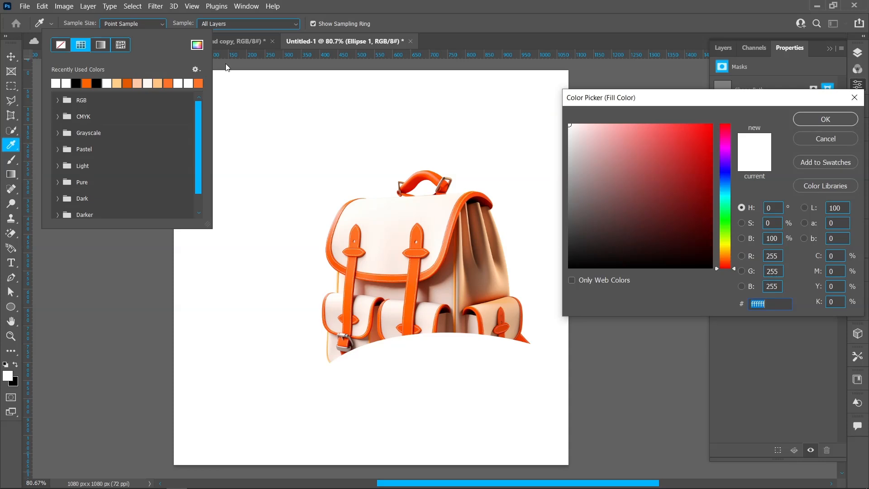
left_click(425, 174)
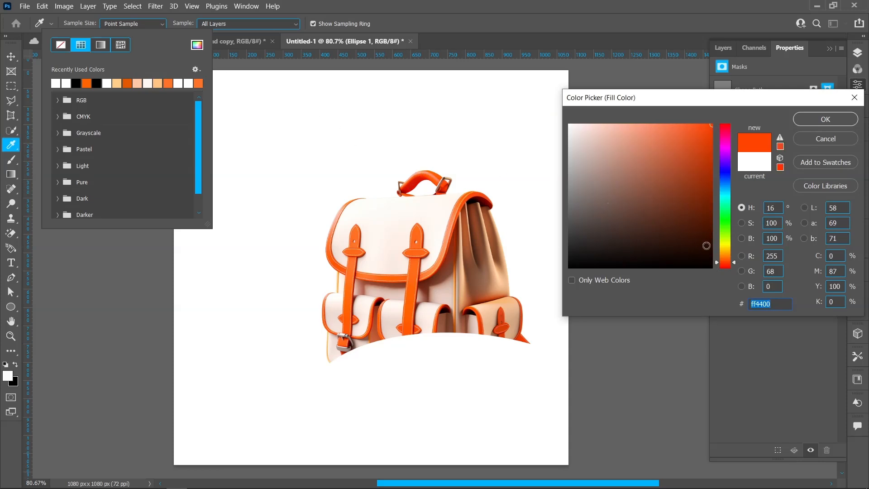
left_click_drag(726, 263, 726, 257)
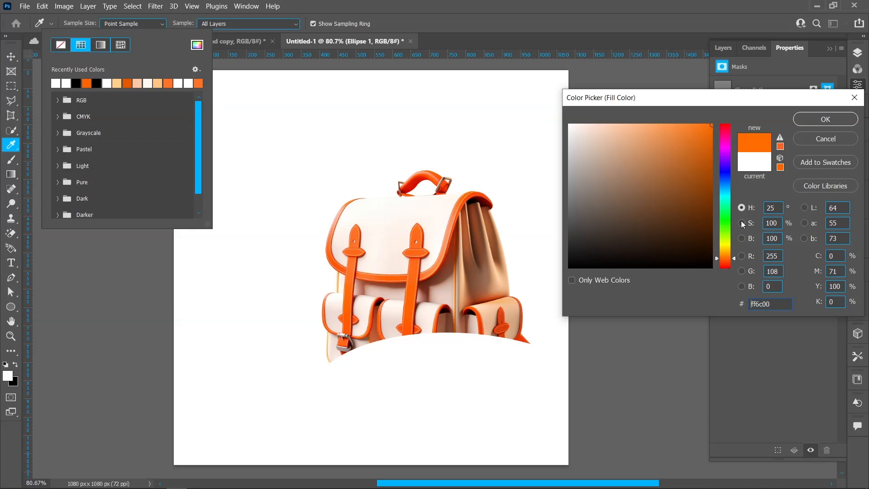
left_click(818, 123)
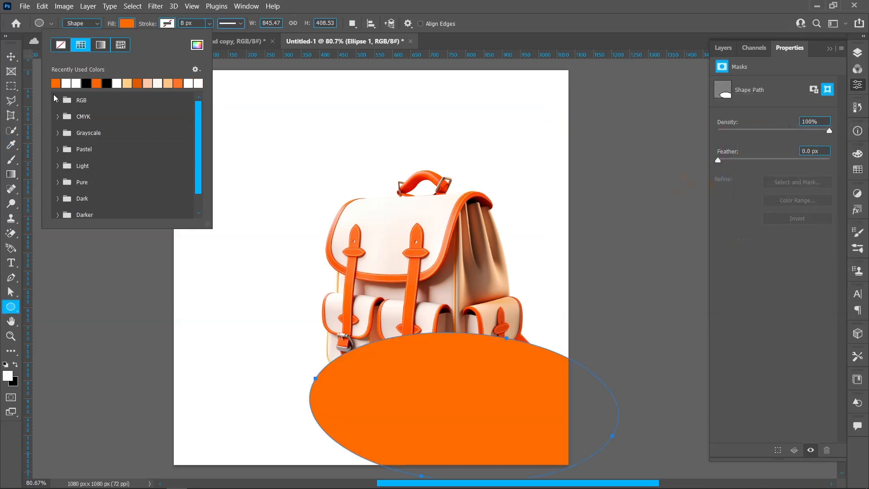
Reorder the layers so the orange ellipse sits directly beneath the Bag group.
left_click(11, 57)
left_click(10, 57)
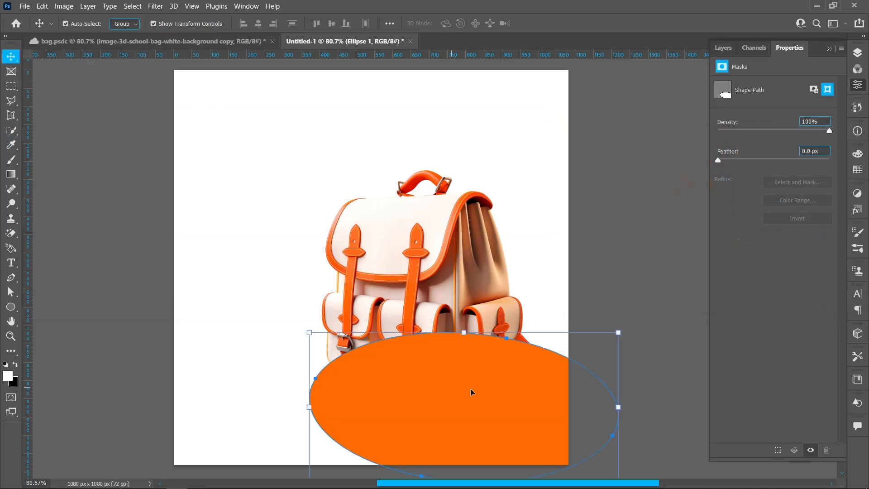
left_click(857, 53)
left_click_drag(810, 117, 817, 153)
Enlarge the Bag group to 104.66% proportionally, extending it toward the canvas's lower-right corner.
left_click(402, 226)
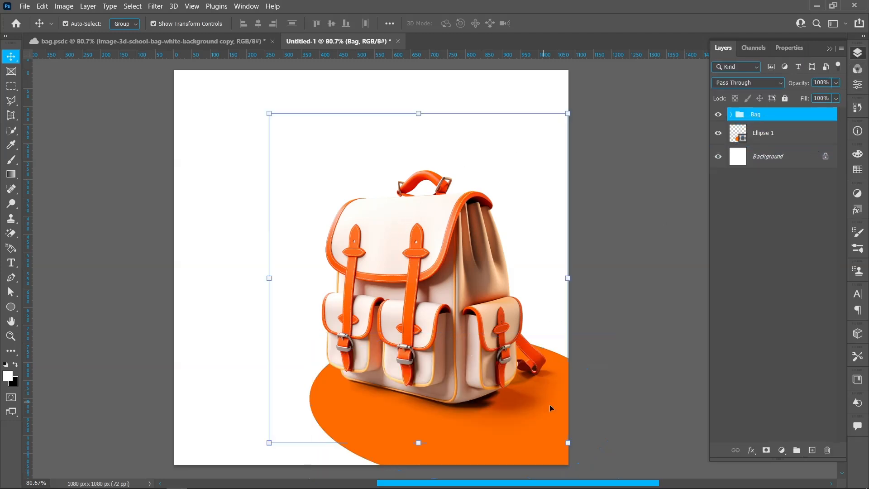
left_click_drag(567, 445, 583, 459)
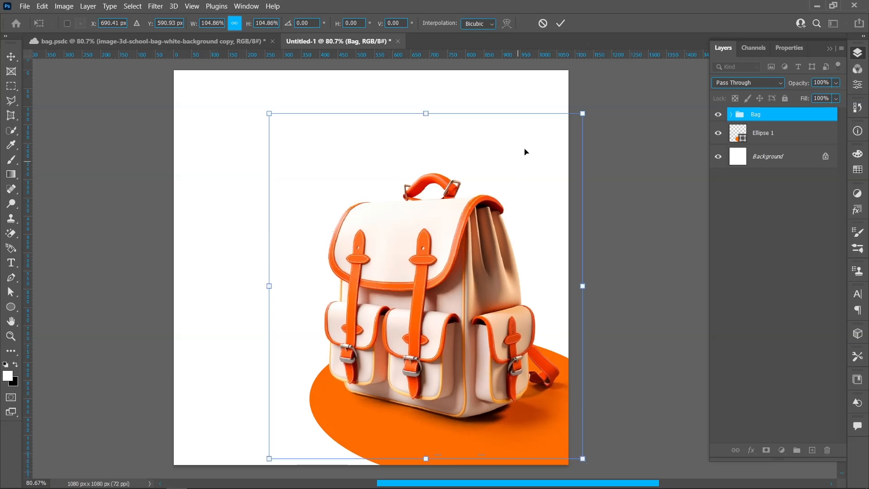
key("Return")
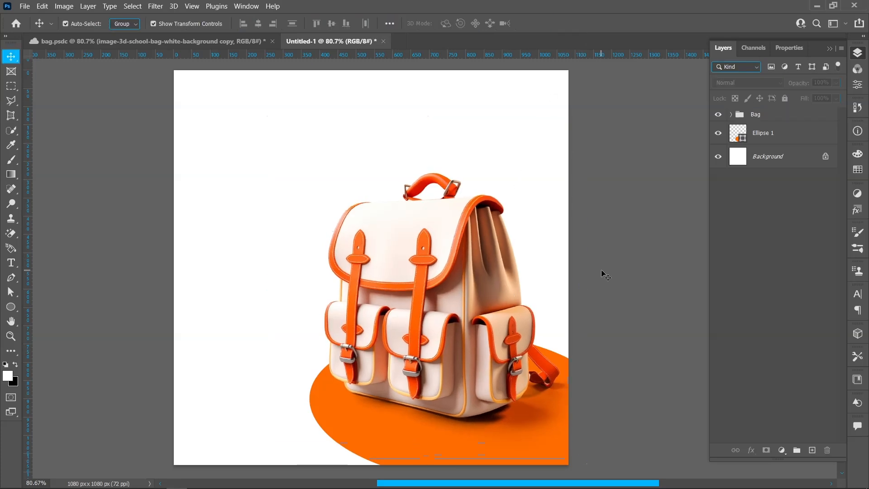
Create a guide layout with 3 columns and 3 rows, without gutters or margins.
left_click(187, 7)
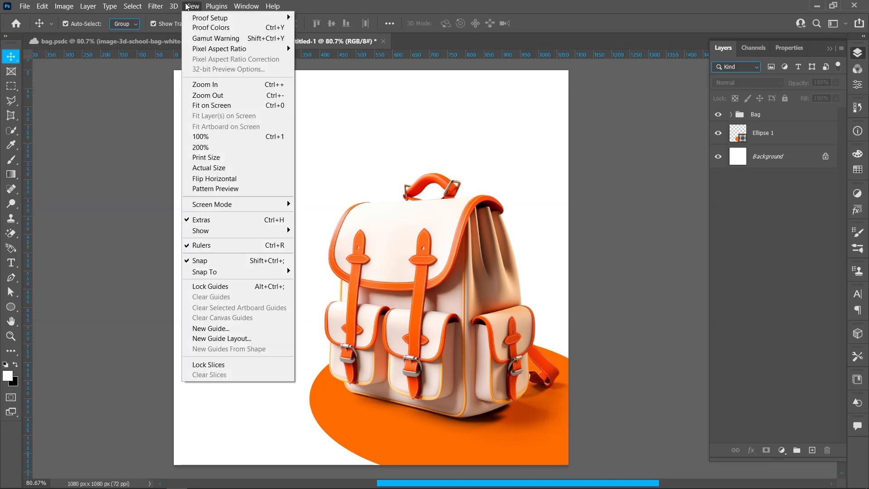
left_click(219, 339)
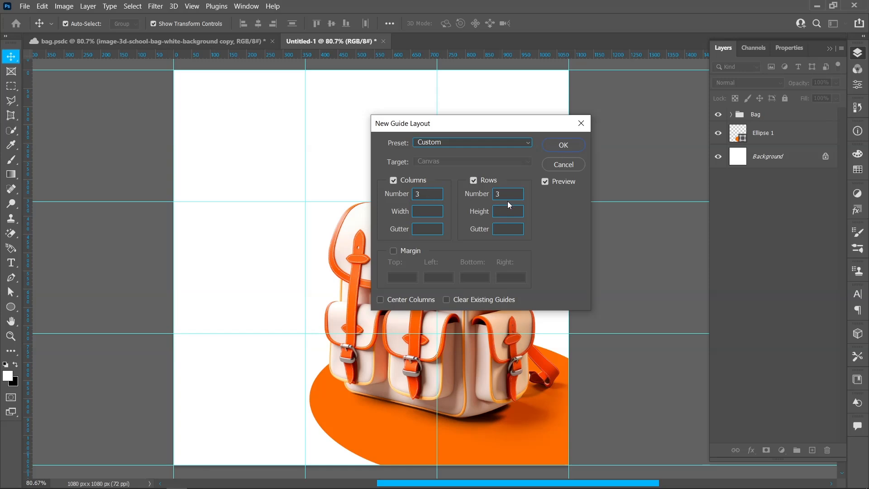
left_click(563, 145)
Move the Bag group slightly down and nudge it left so the handle centres on the second inner vertical guide.
left_click_drag(456, 261, 462, 272)
key("shift+Left")
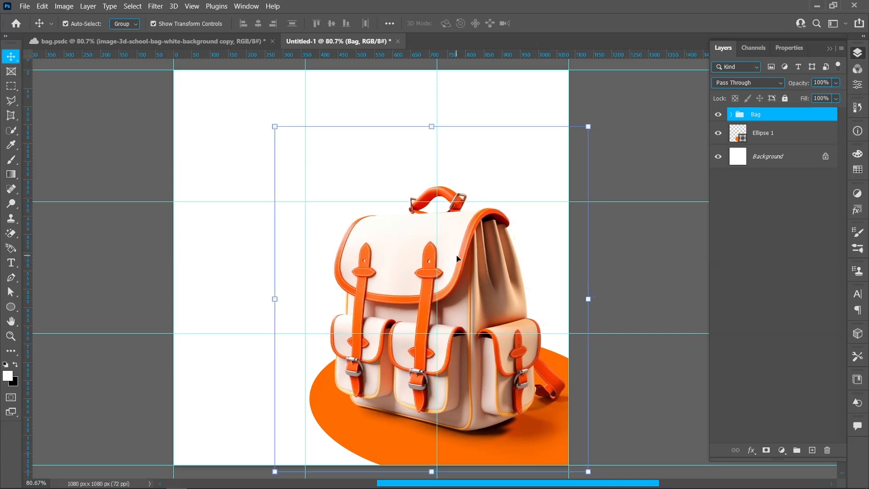
key("Left")
key("Left")
key("Left")
key("Left")
Flatten the orange ellipse, shift it up and right, and scale it so its left edge meets the first inner vertical guide.
left_click(779, 136)
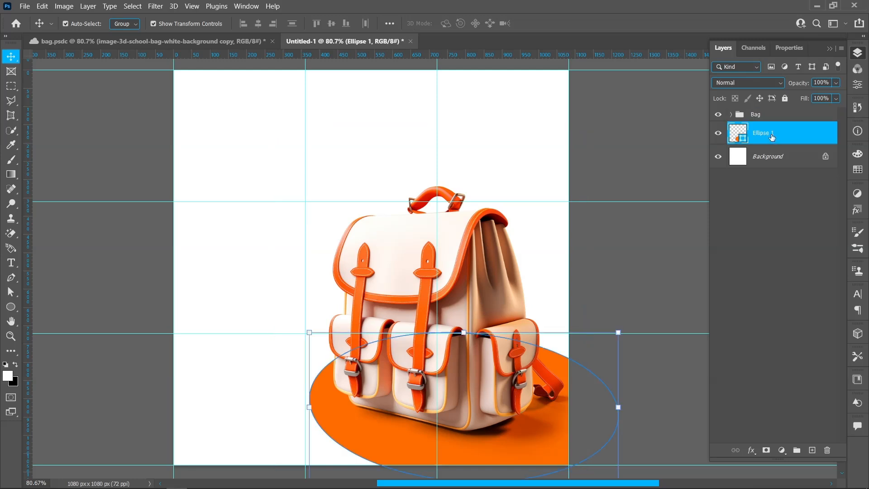
left_click_drag(462, 334, 457, 376)
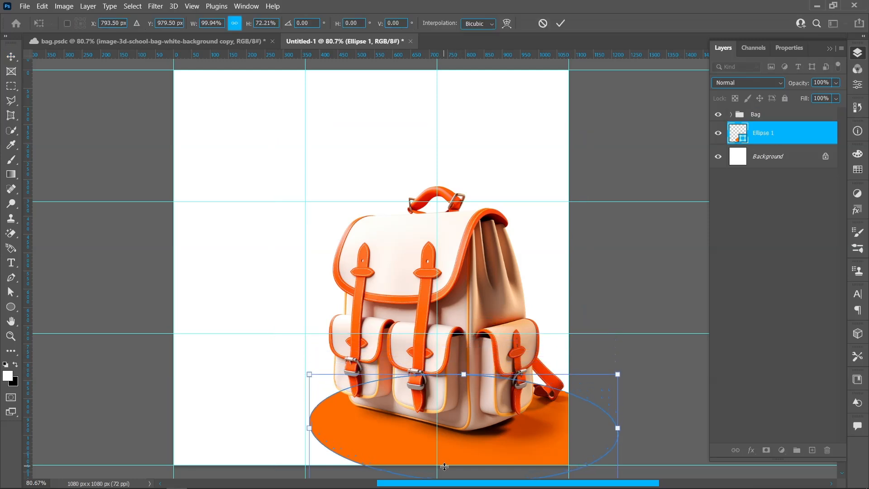
mouse_move(450, 460)
left_mouse_down()
mouse_move(447, 447)
mouse_move(461, 449)
left_mouse_up()
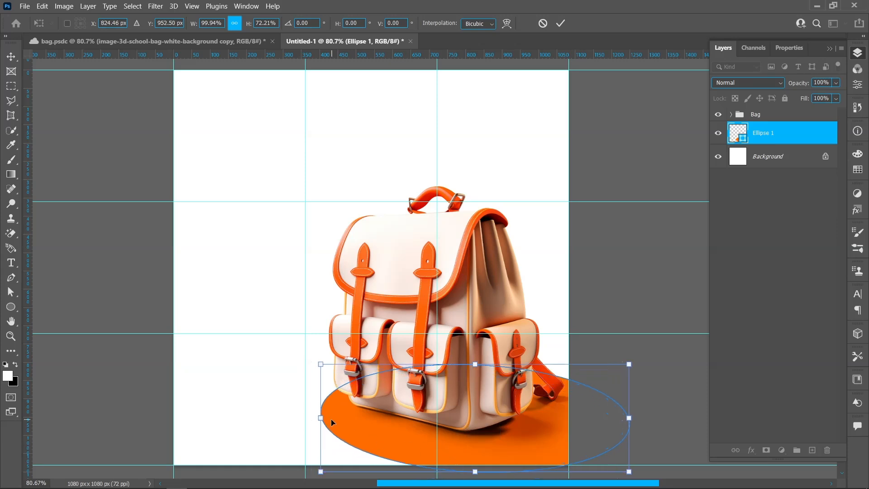
left_click_drag(324, 420, 308, 420)
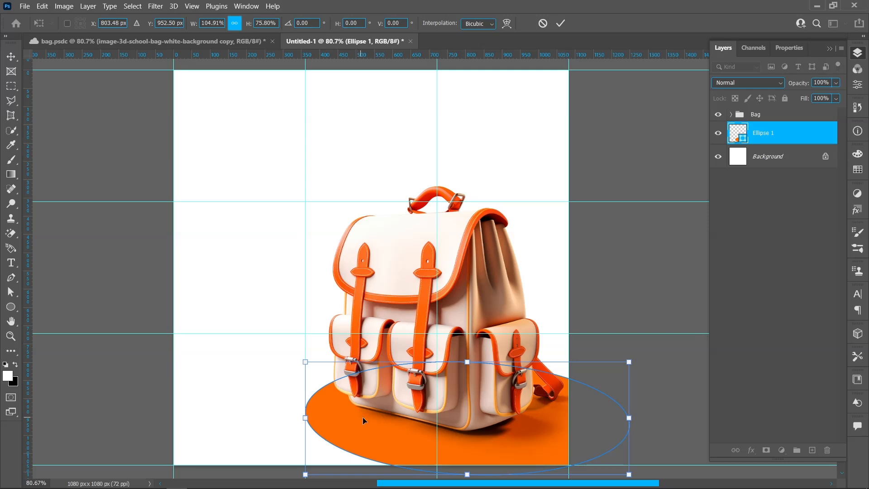
left_click(561, 22)
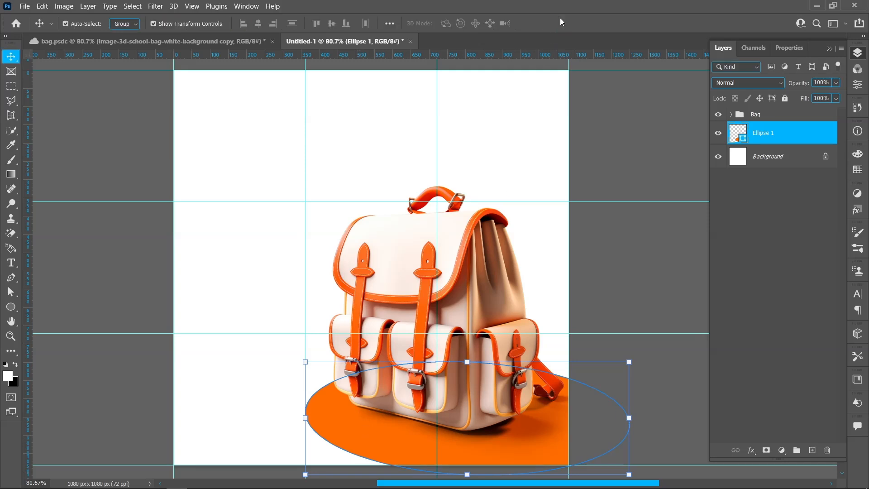
Give the orange ellipse a white stroke of 8 px.
left_click(11, 306)
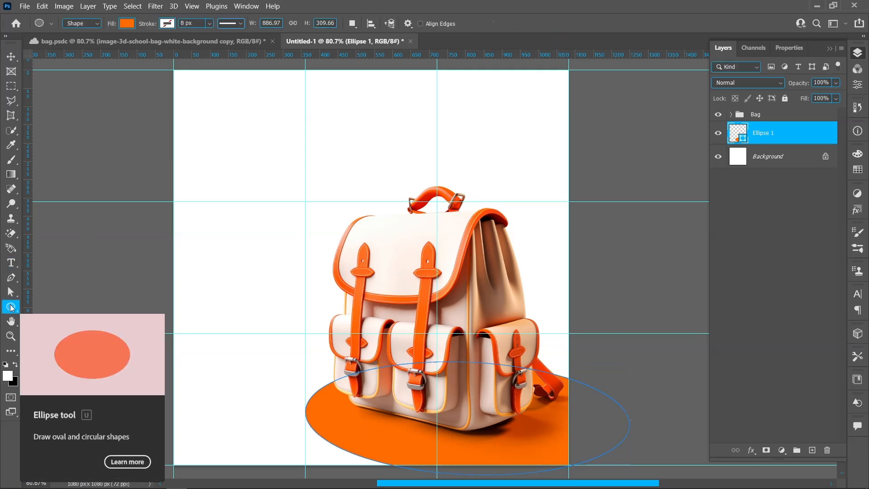
left_click(167, 23)
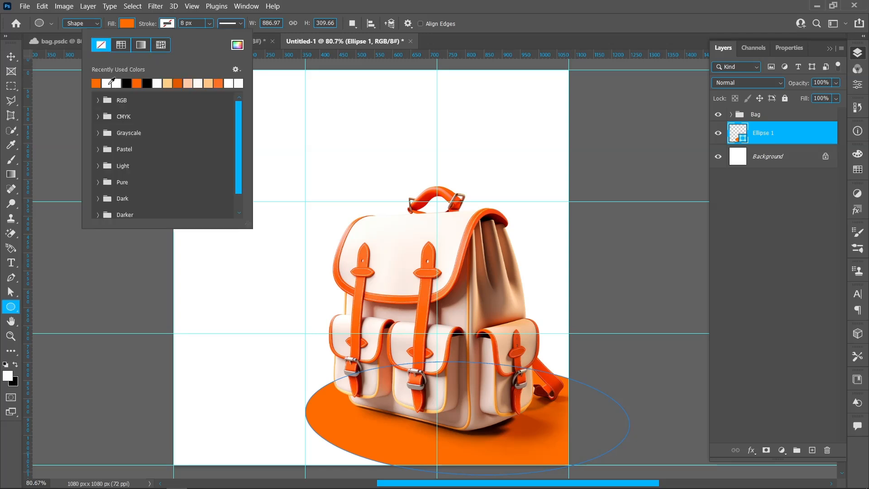
left_click(112, 83)
left_click(203, 23)
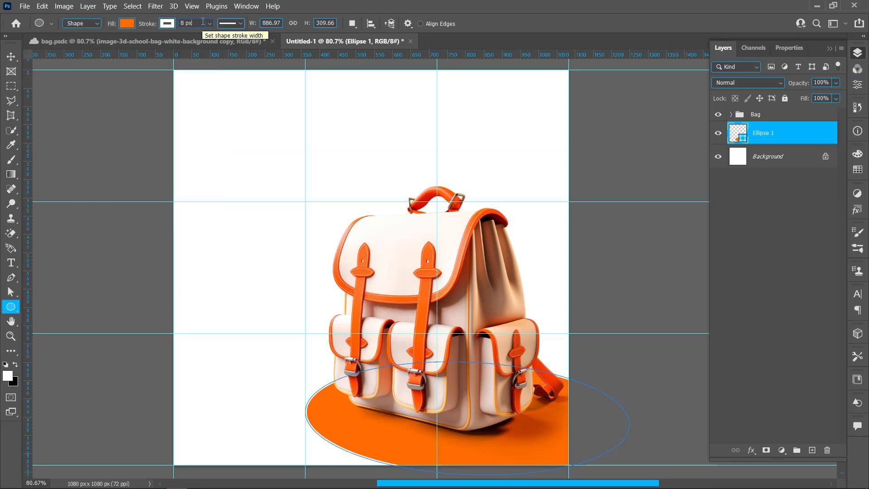
left_click(11, 56)
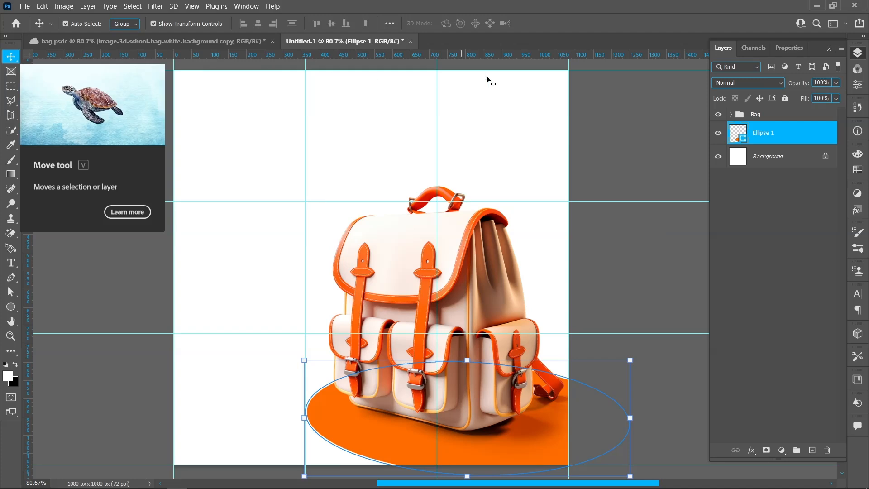
Add a solid colour fill layer directly above the Background, using the light yellow-orange ffd385 sampled from the backpack.
left_click(767, 159)
left_click(782, 450)
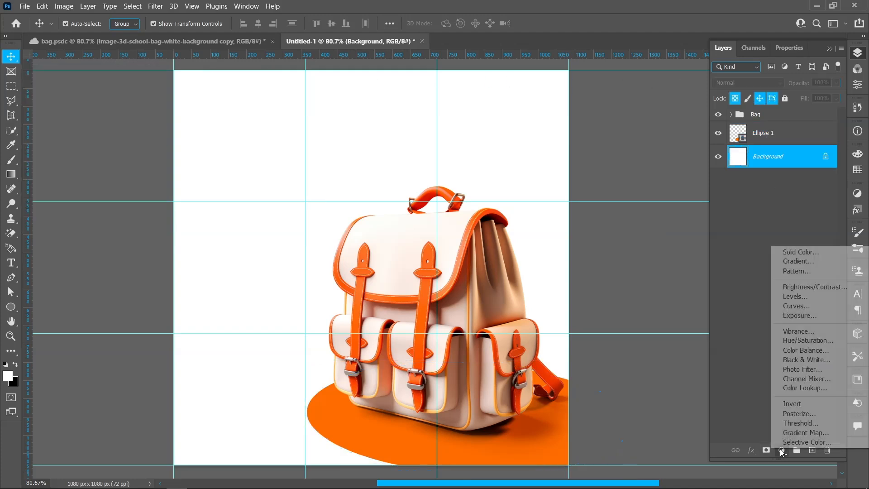
left_click(795, 255)
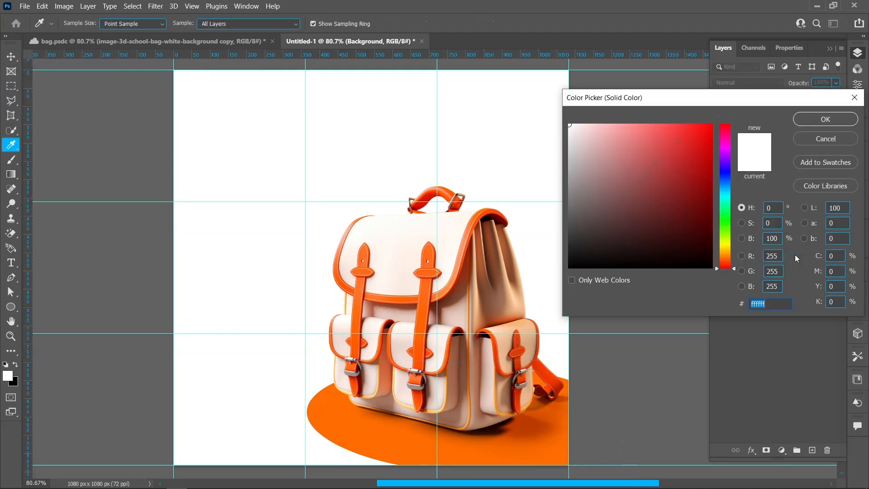
left_click(410, 405)
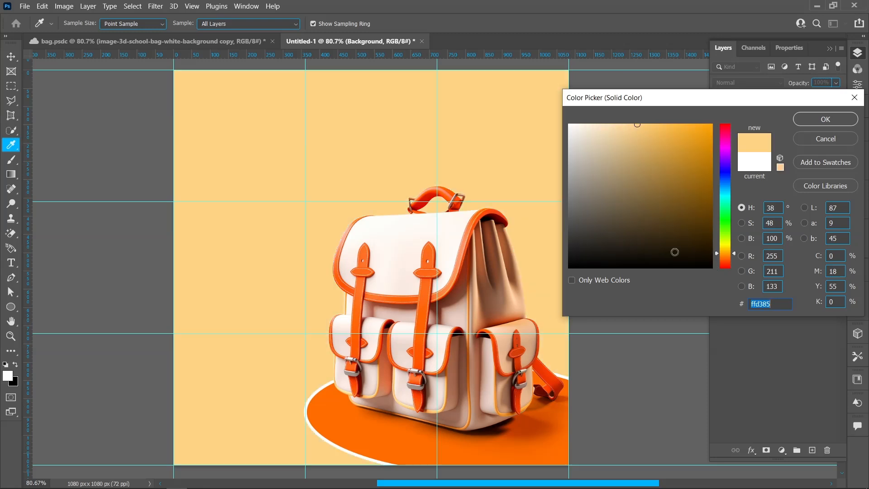
left_click(822, 120)
left_click(793, 262)
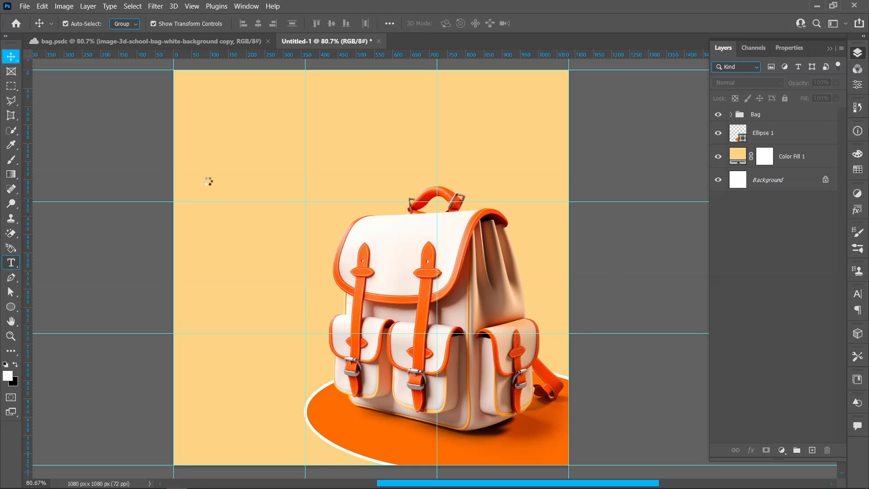
Start a text layer above the backpack and set its font to Acumin Variable Concept, SemiCondensed UltraBlack.
key("t")
left_click(221, 175)
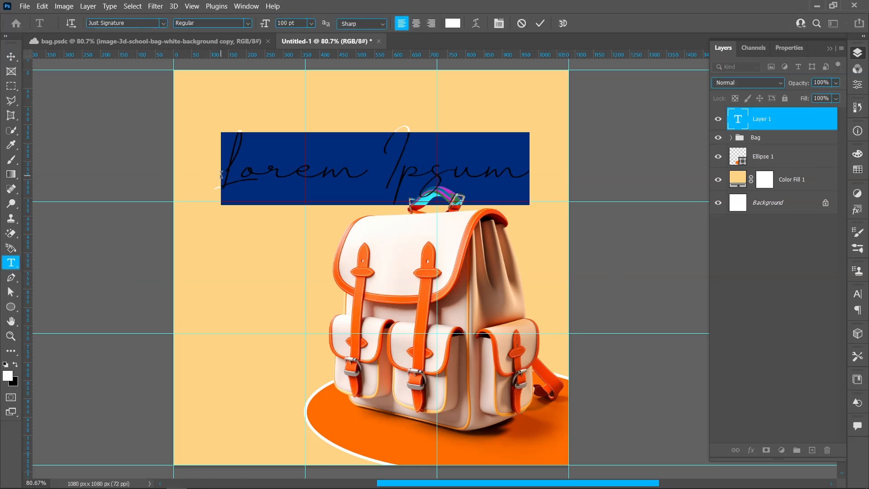
left_click(164, 22)
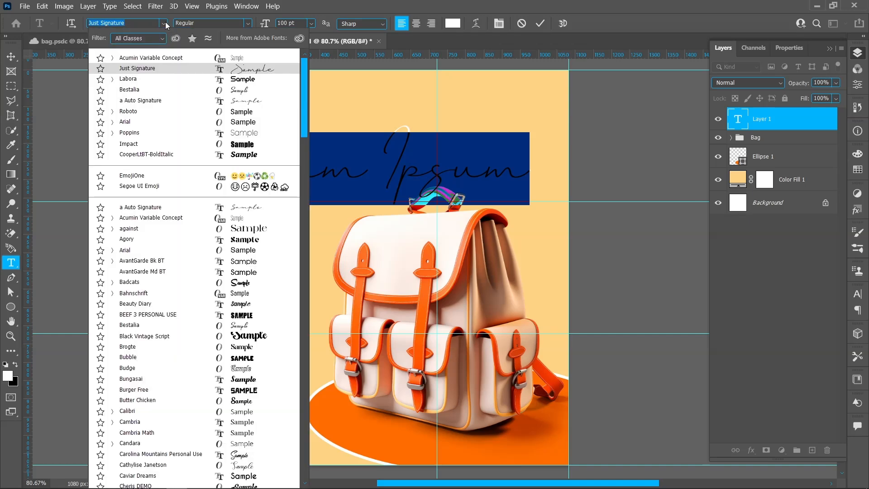
left_click(170, 62)
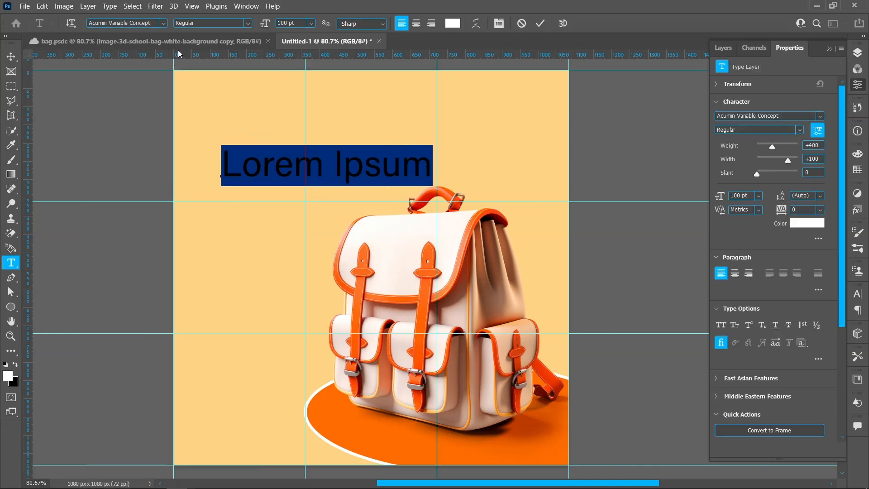
left_click(249, 24)
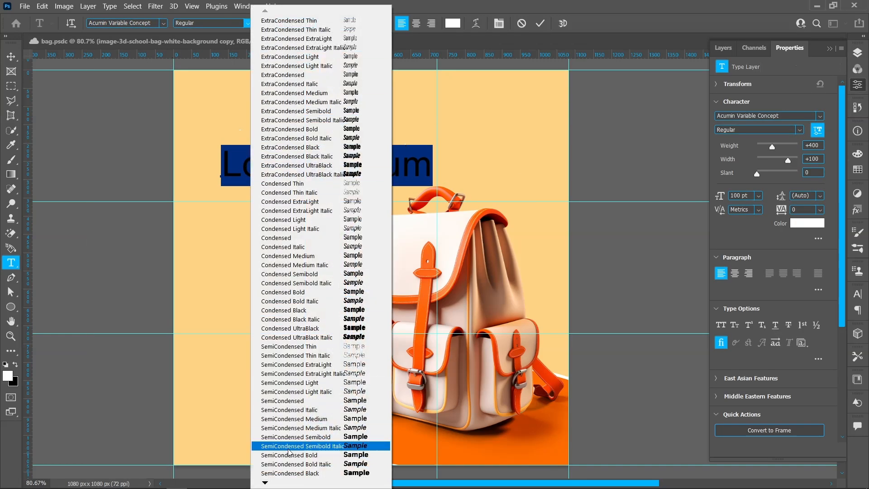
mouse_move(267, 485)
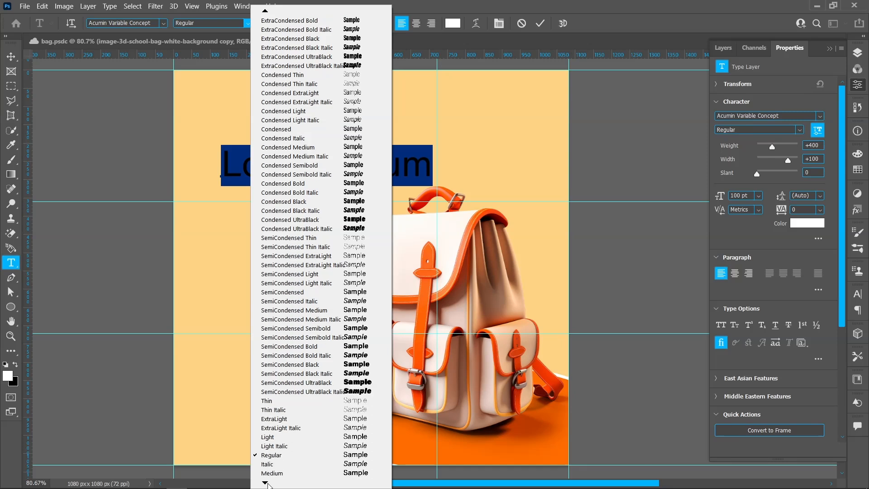
left_click(331, 383)
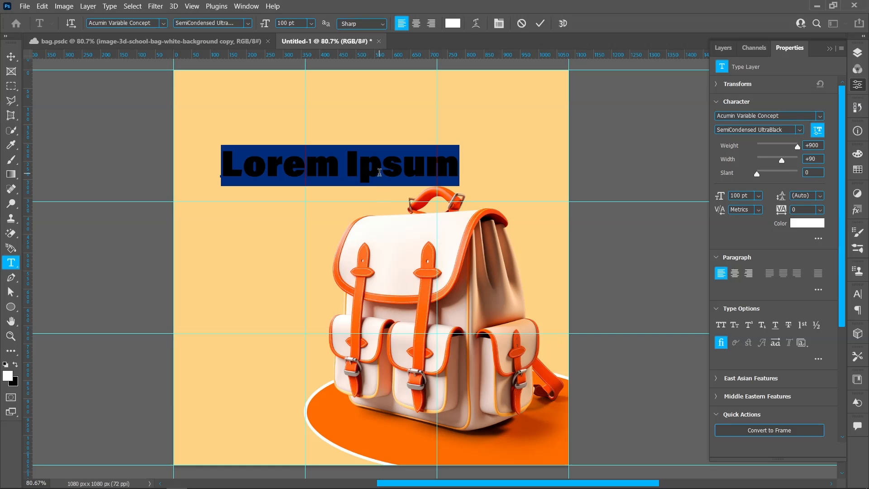
Set the font size to 200 pt and enter the text "Bag".
left_click(281, 25)
type("200")
key("Return")
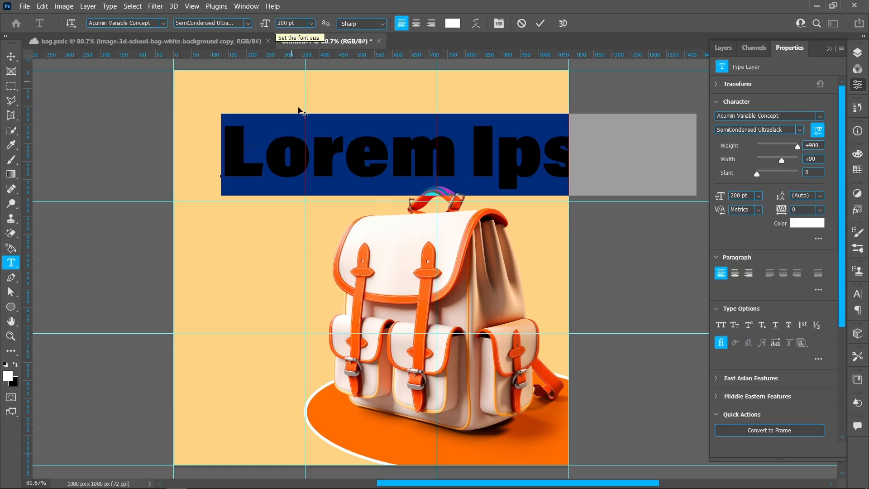
type("Bag")
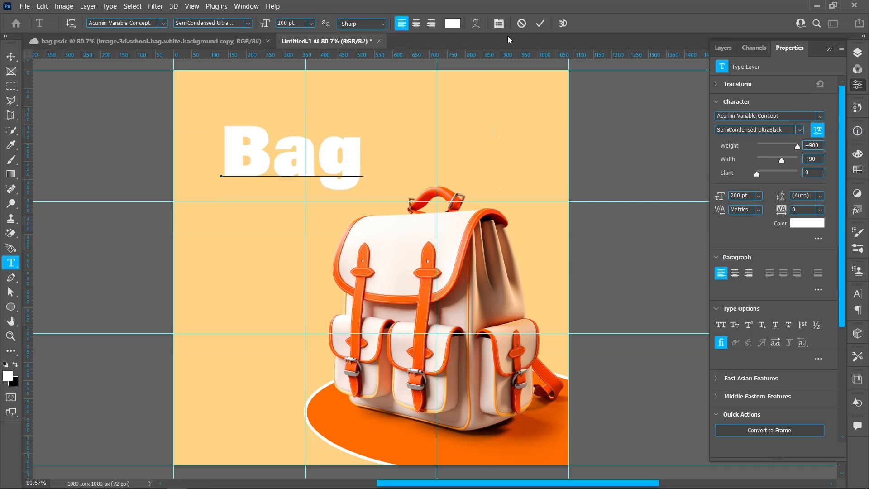
left_click(545, 25)
Enlarge the "Bag" text proportionally to 248.96 pt and place it centred on the first inner vertical guide.
left_click(10, 56)
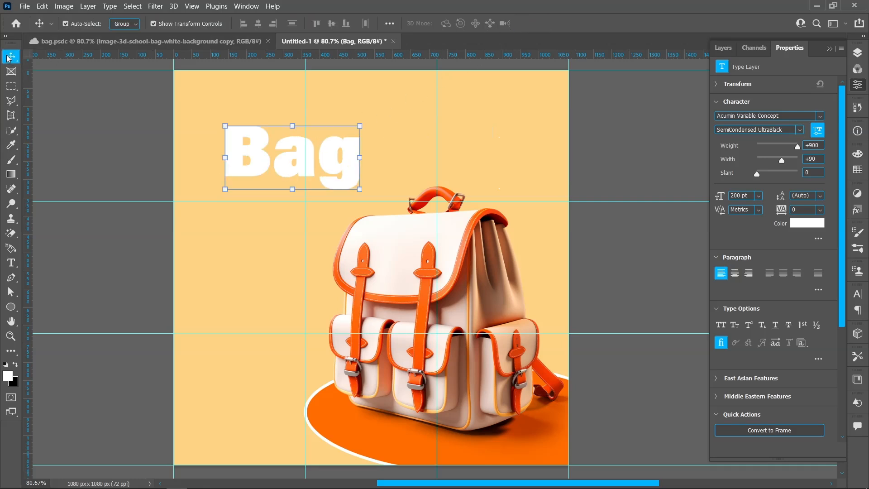
left_click_drag(291, 188, 293, 167)
key("Return")
Add the text "School" below "Bag" in the Just Signature font at 100 pt.
left_click(10, 266)
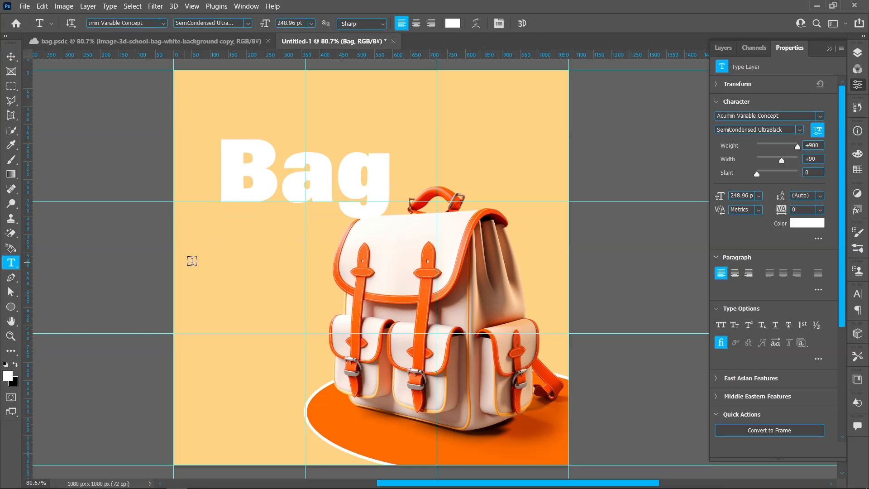
left_click(226, 252)
left_click(163, 24)
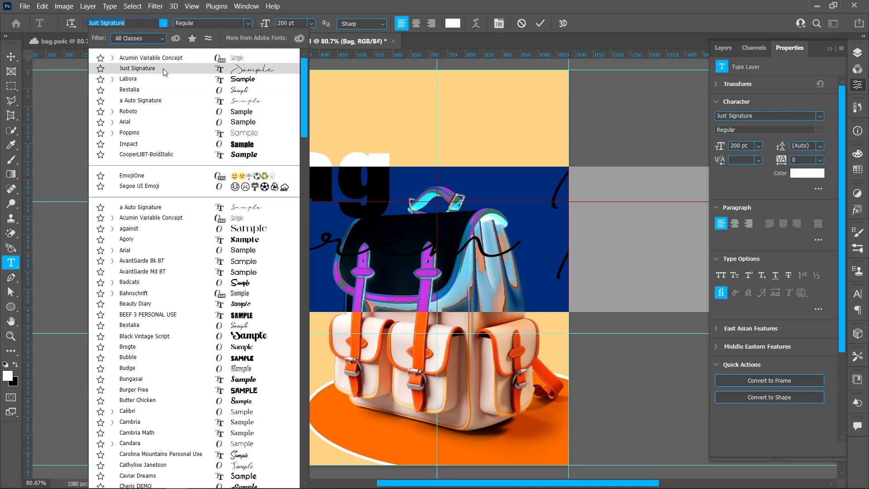
left_click(163, 69)
double_click(283, 23)
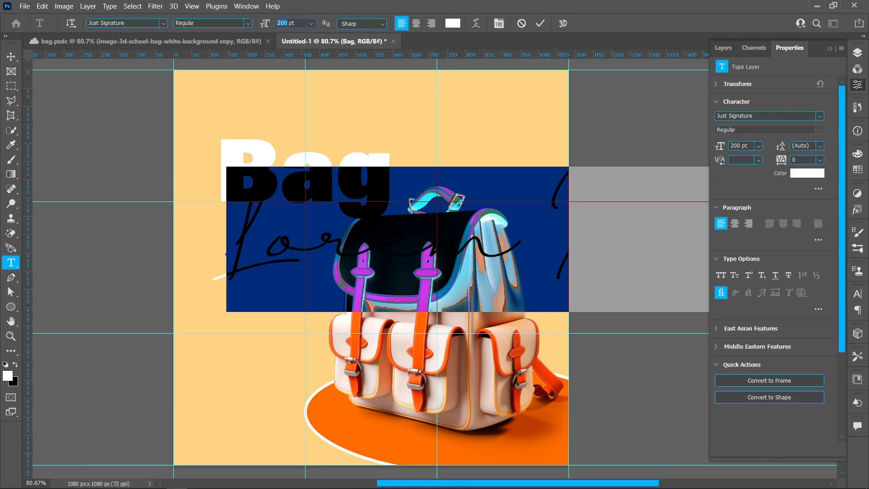
key("Return")
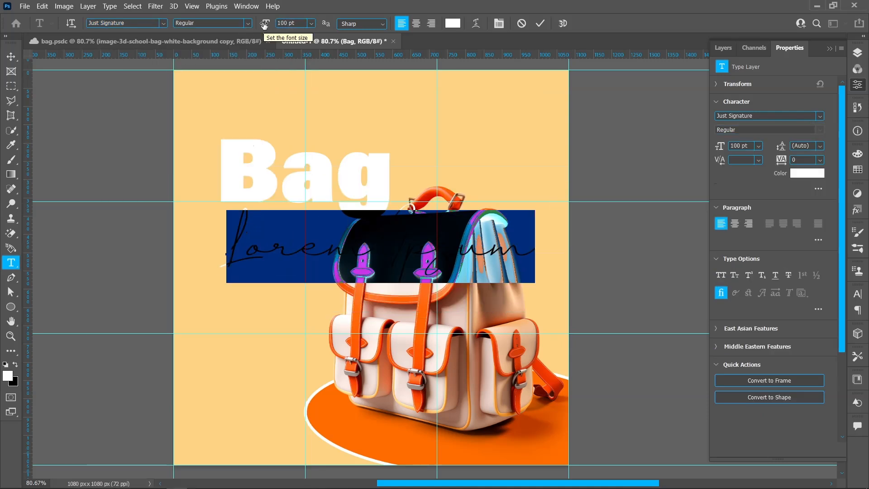
type("School")
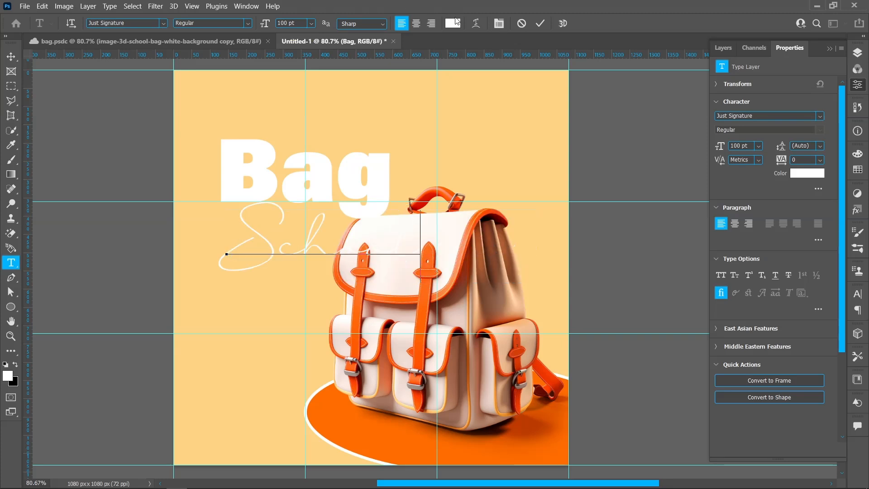
left_click(541, 23)
Scale the "School" text proportionally to 69.21% and move it over the upper part of "Bag", ending near its right edge.
left_click(11, 56)
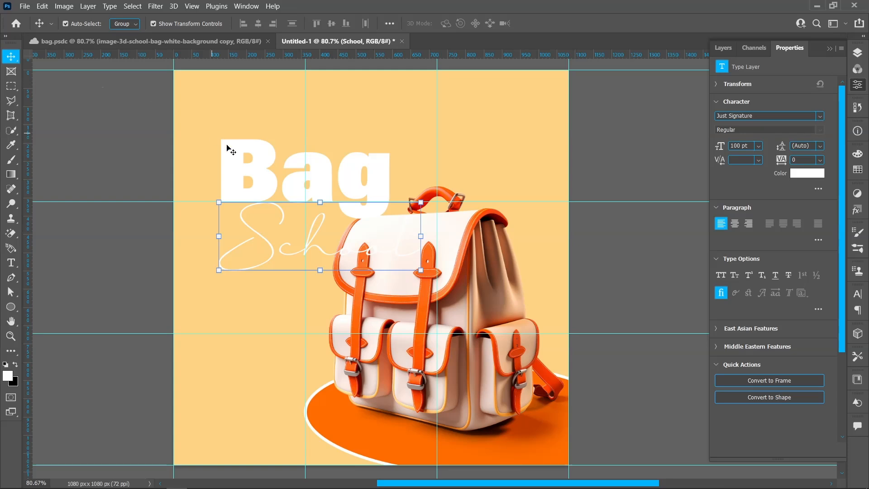
left_click_drag(421, 240, 342, 237)
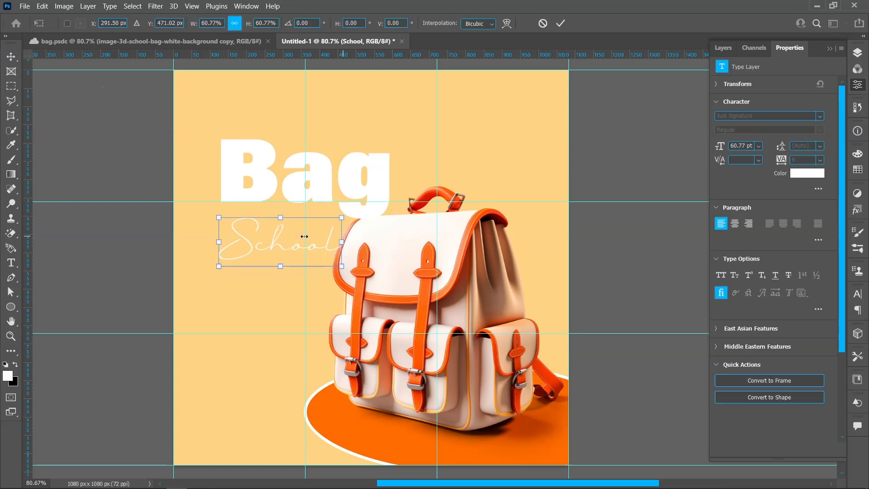
left_click_drag(277, 245, 313, 144)
left_click_drag(377, 145, 392, 144)
left_click_drag(255, 146, 253, 145)
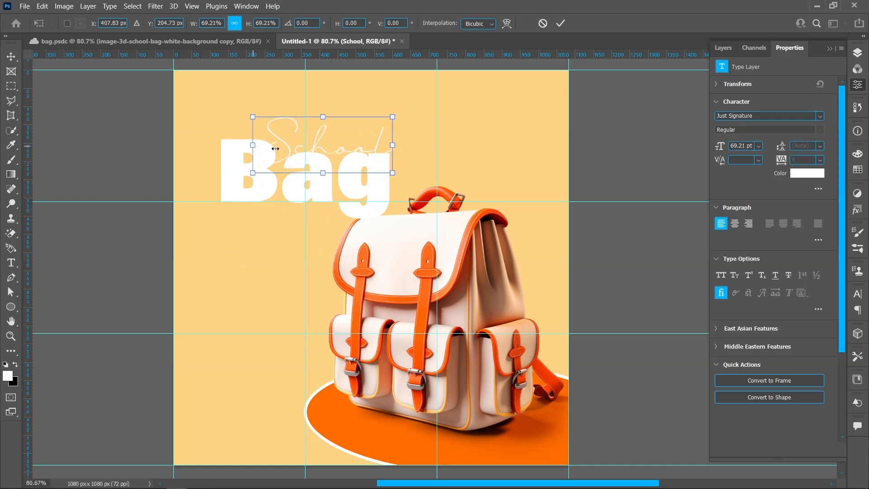
Nudge the "School" text slightly down over "Bag" and apply the transformation.
key("Down")
key("Down")
key("Down")
key("Down")
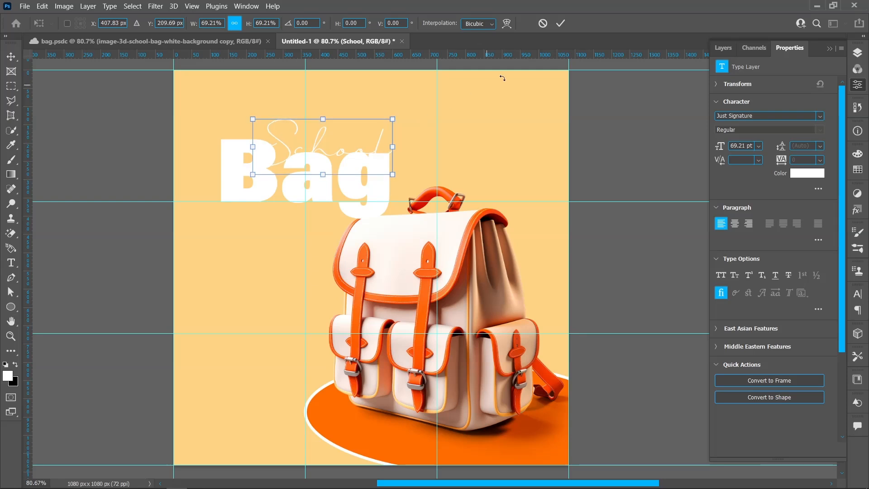
left_click(564, 25)
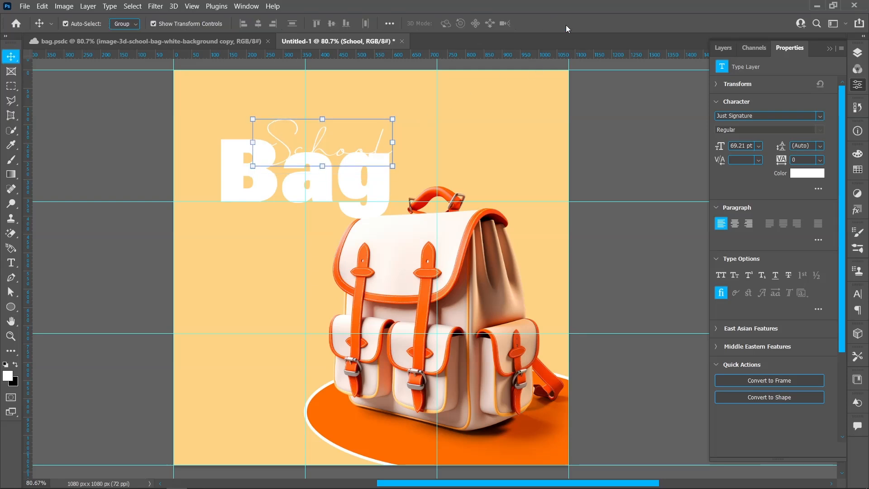
Recolour the "Bag" text to the orange ff6c00 sampled from the ellipse, and bring up the layer list.
left_click(255, 185)
left_click(806, 224)
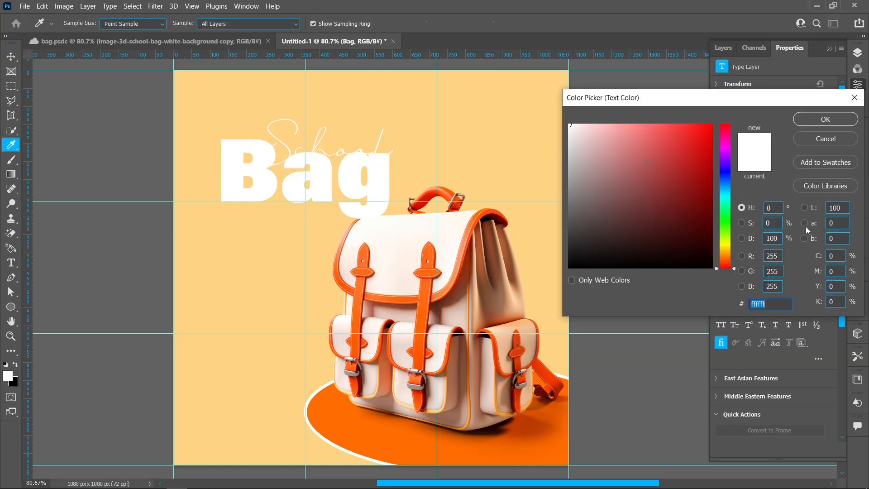
left_click(391, 442)
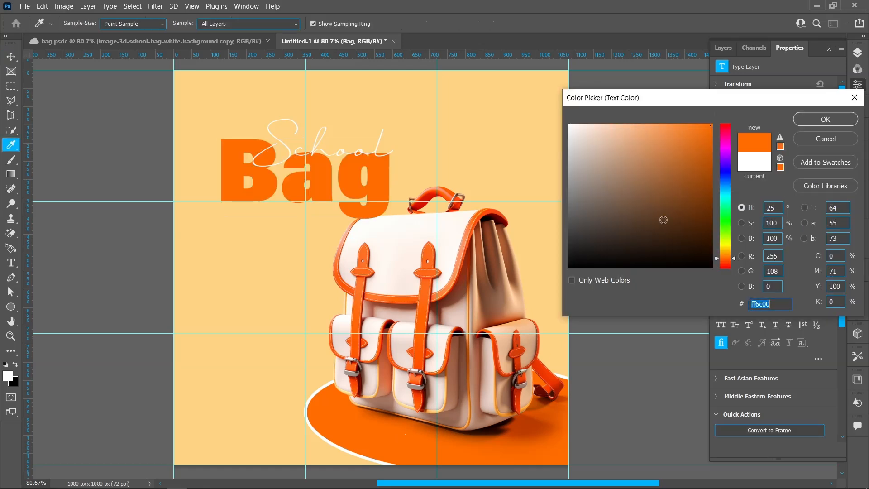
left_click(802, 123)
left_click(864, 54)
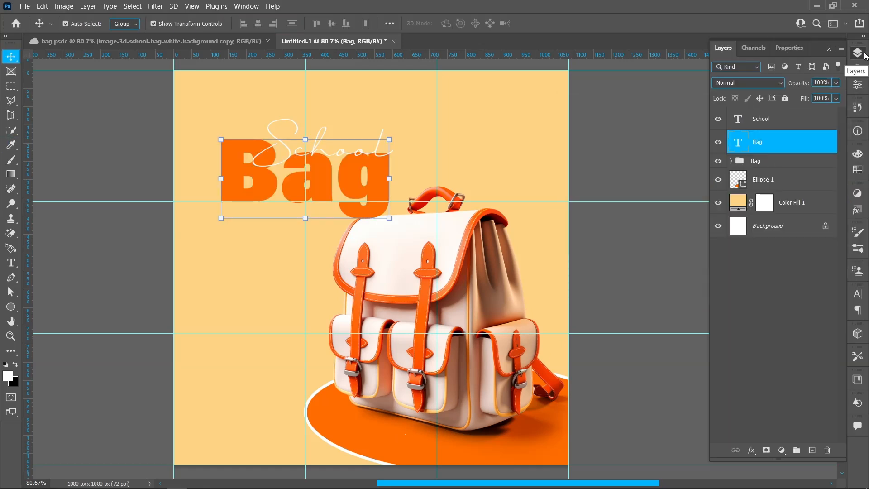
Group the "School" and "Bag" text layers and place the group beneath the backpack group, above the ellipse.
left_click(783, 122, "shift")
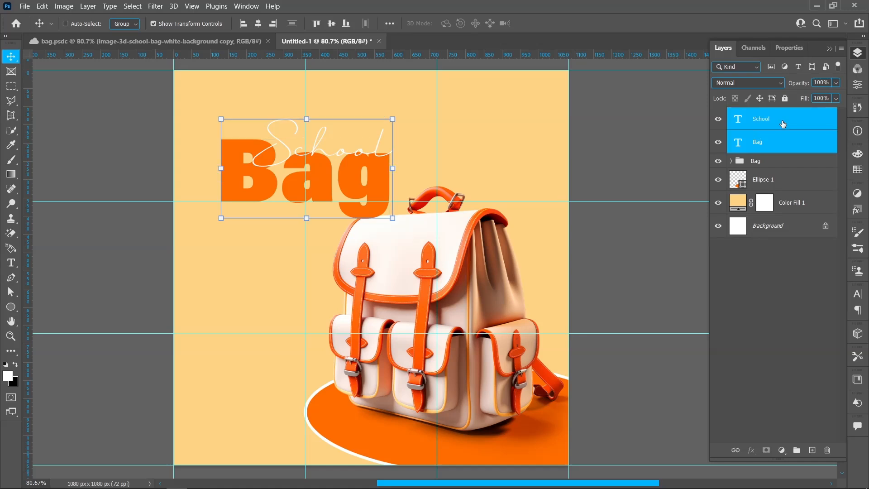
key("ctrl+g")
left_click_drag(783, 115, 778, 141)
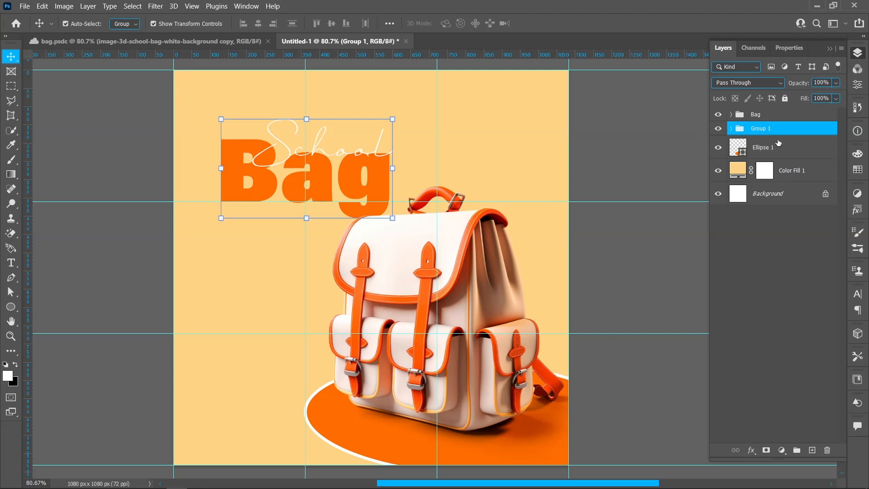
left_click(584, 145)
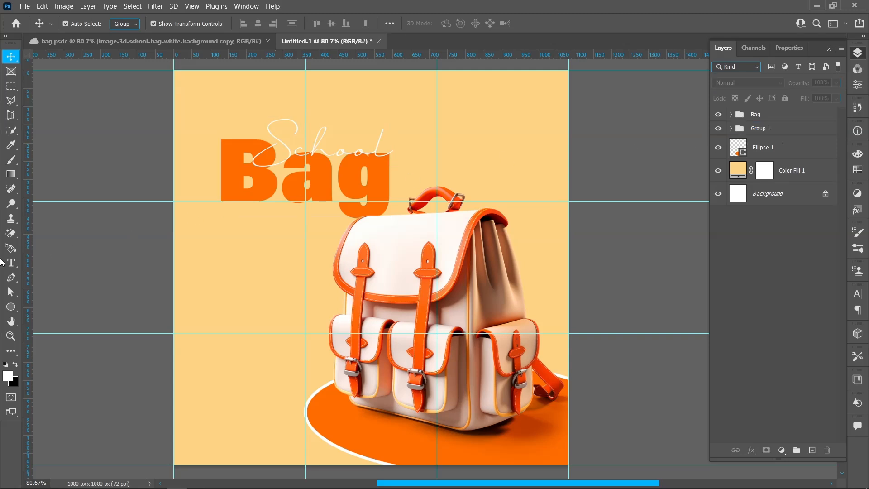
Add the text "YourLogo" in the canvas's upper-right corner in Acumin Variable Concept Bold at 36 pt.
left_click(11, 263)
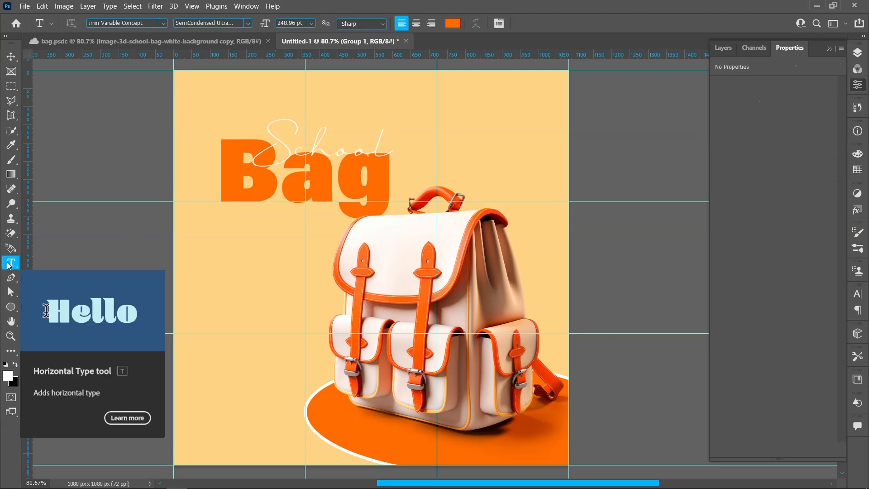
left_click(485, 92)
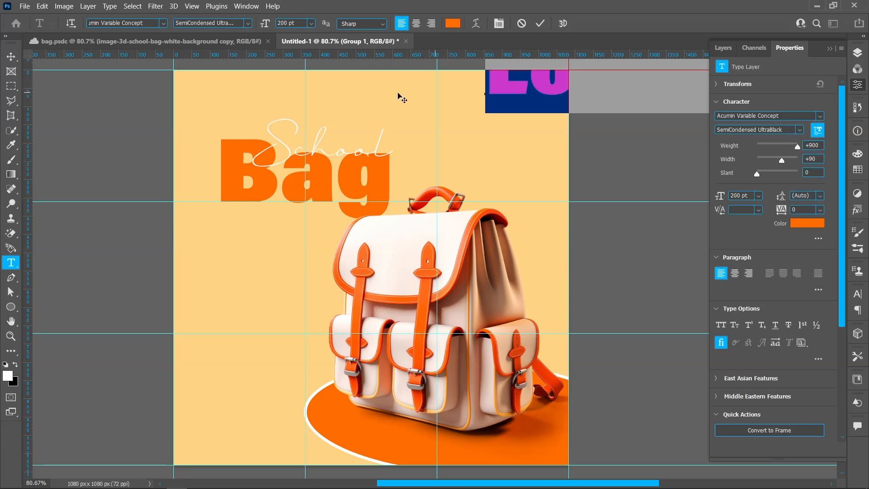
left_click(252, 24)
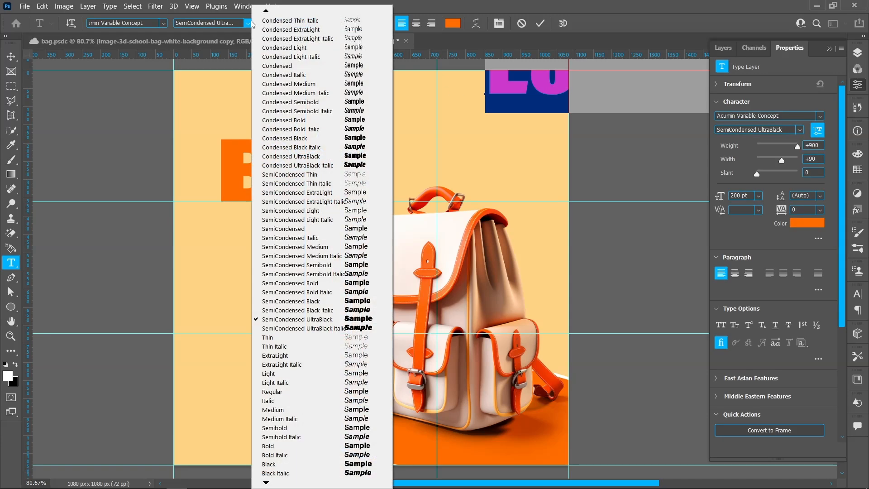
left_click(308, 447)
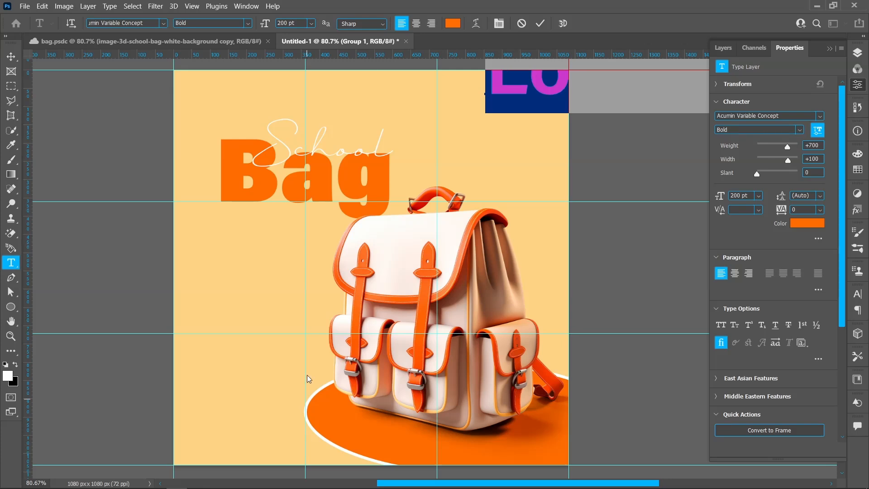
left_click(311, 23)
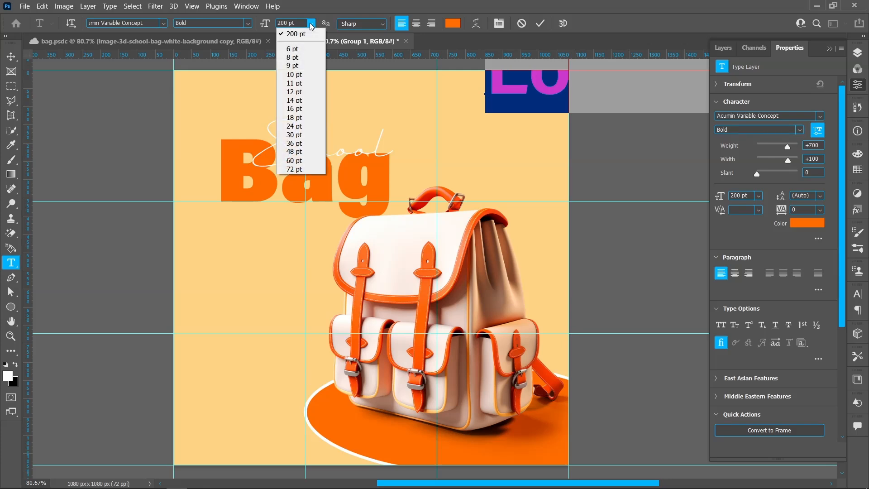
left_click(311, 144)
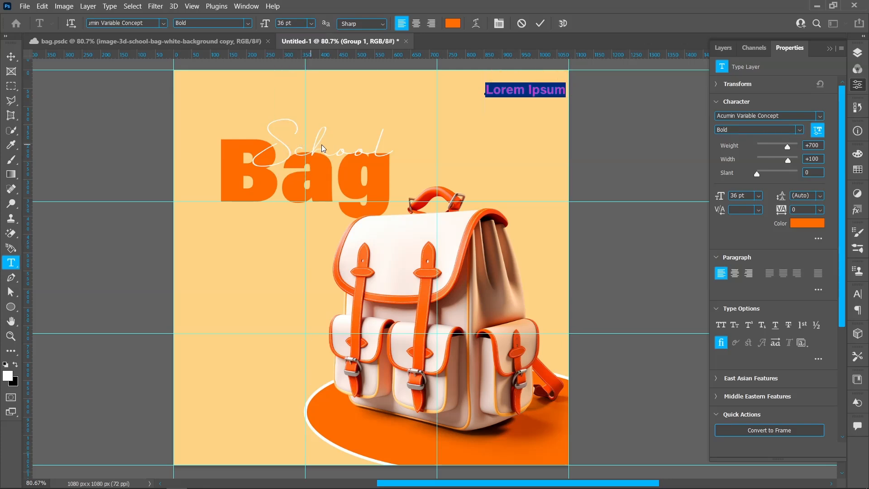
type("Your")
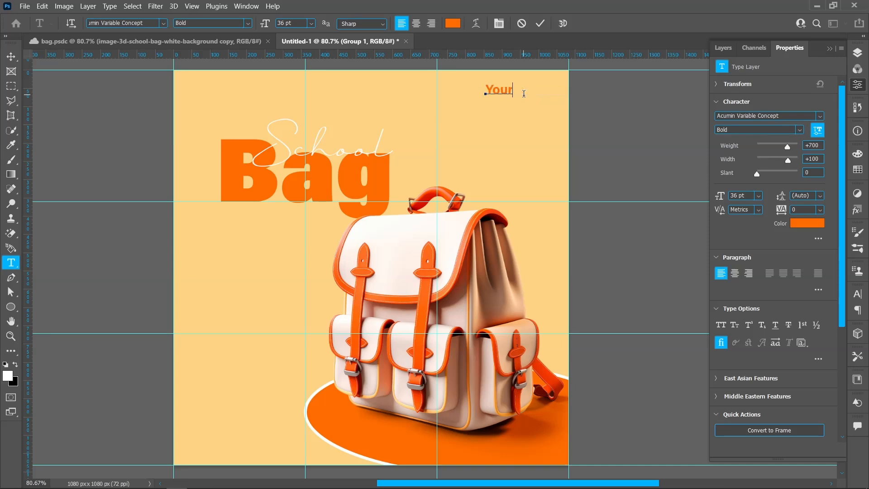
type("Logo")
Recolour the "Logo" part of the "YourLogo" text white and shift the whole text slightly away from the canvas's top edge.
left_click_drag(515, 93, 551, 89)
left_click(458, 28)
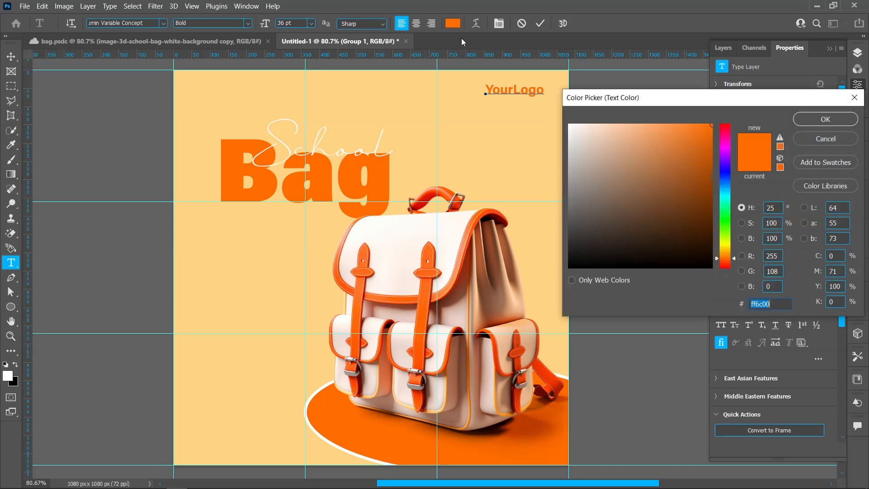
left_click(569, 124)
left_click(826, 119)
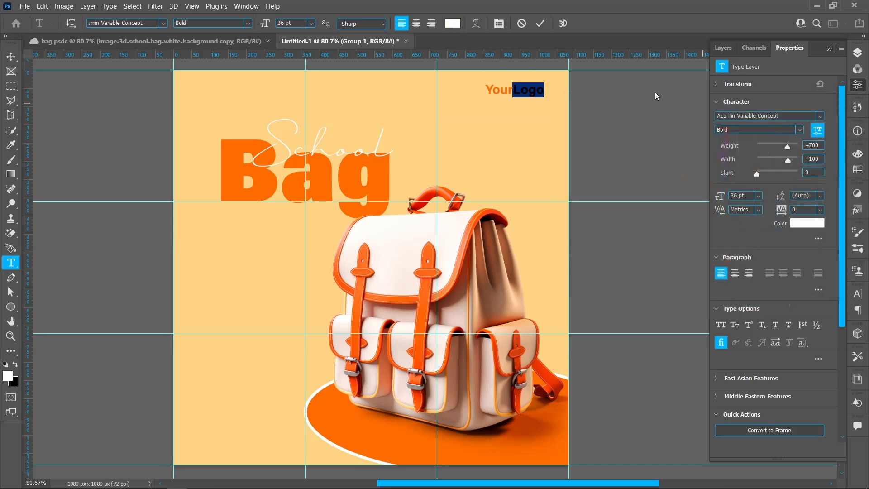
left_click(540, 24)
left_click(7, 56)
left_click_drag(524, 96, 529, 99)
left_click(602, 96)
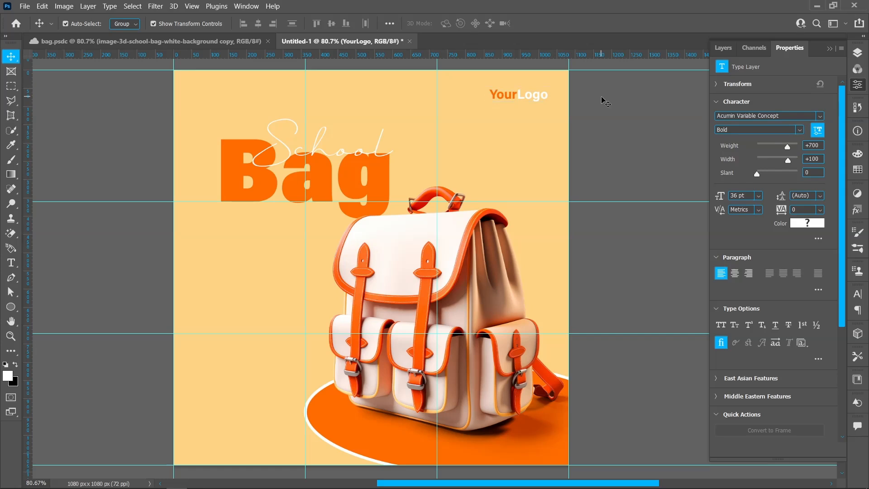
Duplicate the "YourLogo" text to the canvas's lower-left corner and change the copy's wording to "#schoolbag".
left_click(527, 97)
left_click_drag(527, 95, 228, 444)
double_click(228, 444)
type("#schoolbag")
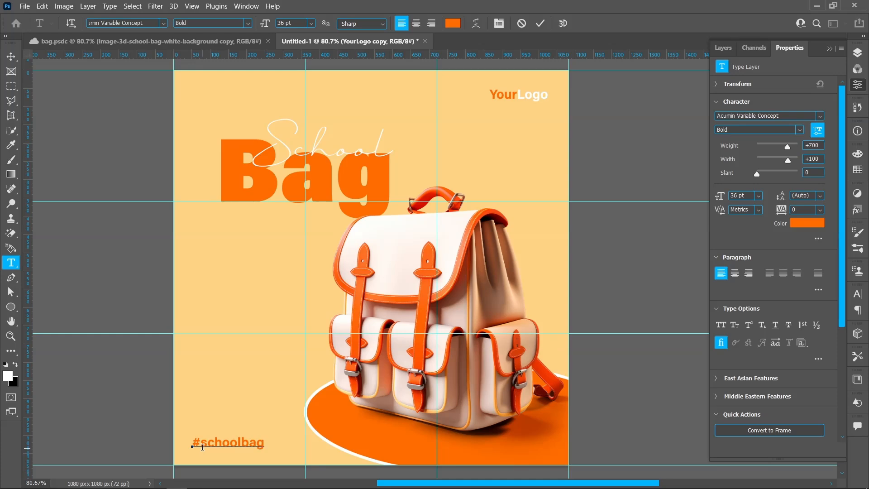
Set the "#schoolbag" text to the Medium font style and leave it deselected.
key("ctrl+a")
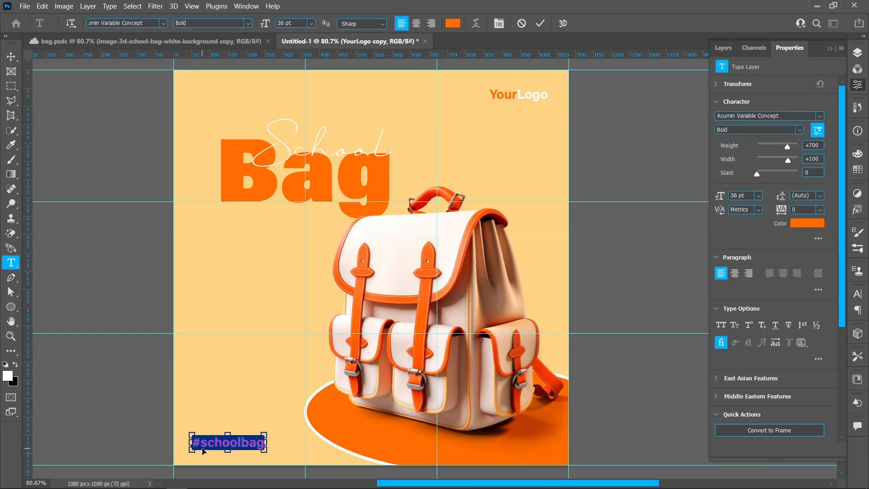
left_click(249, 23)
left_click(290, 410)
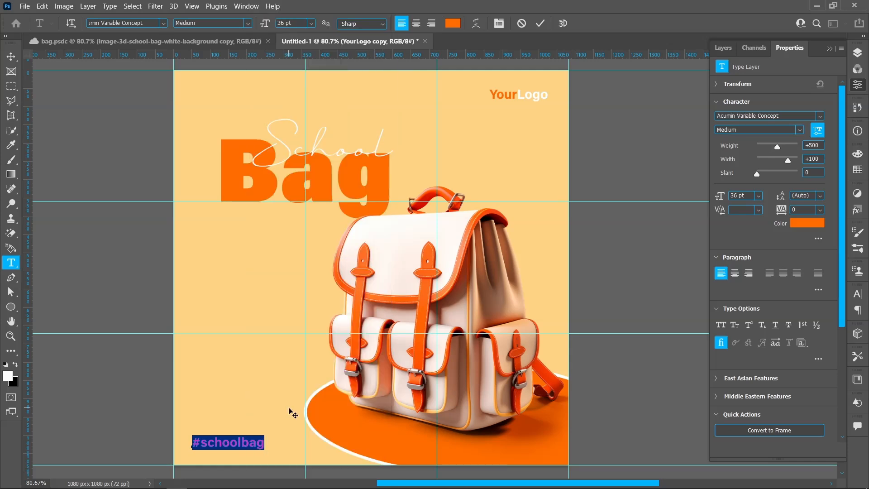
left_click(11, 56)
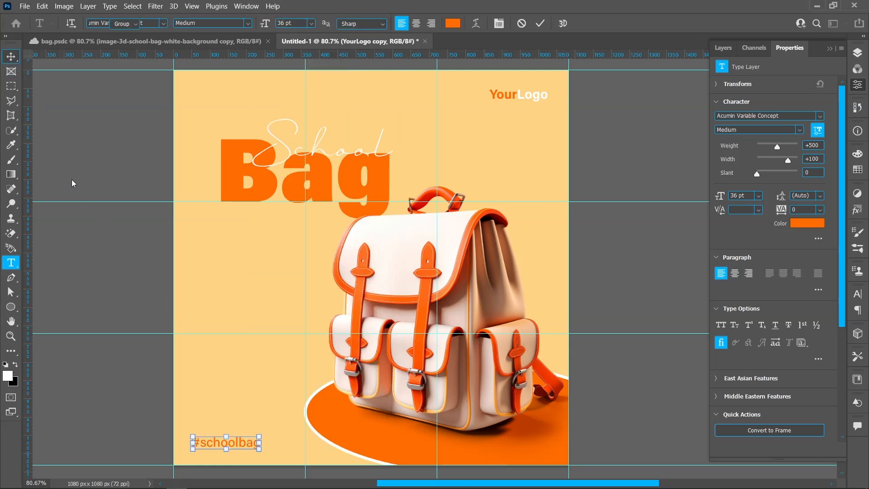
left_click(126, 280)
Place the embedded image pngwing.com from the Pictures folder into the design.
left_click(25, 6)
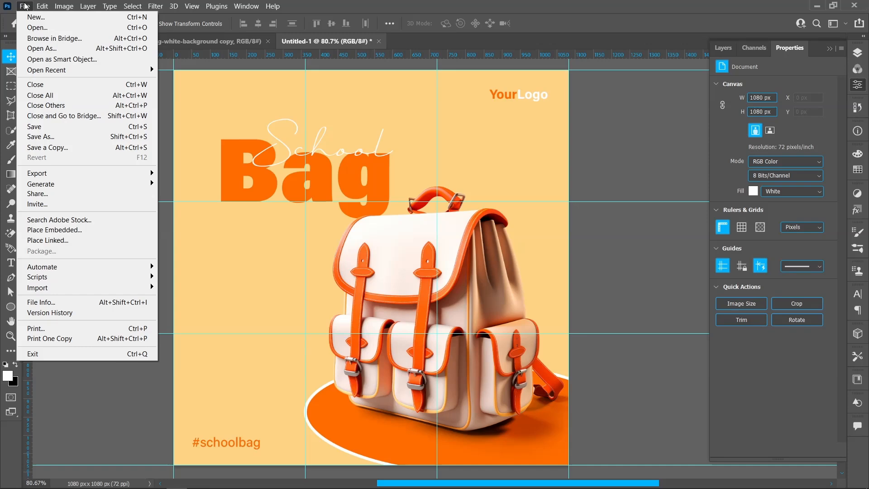
left_click(45, 225)
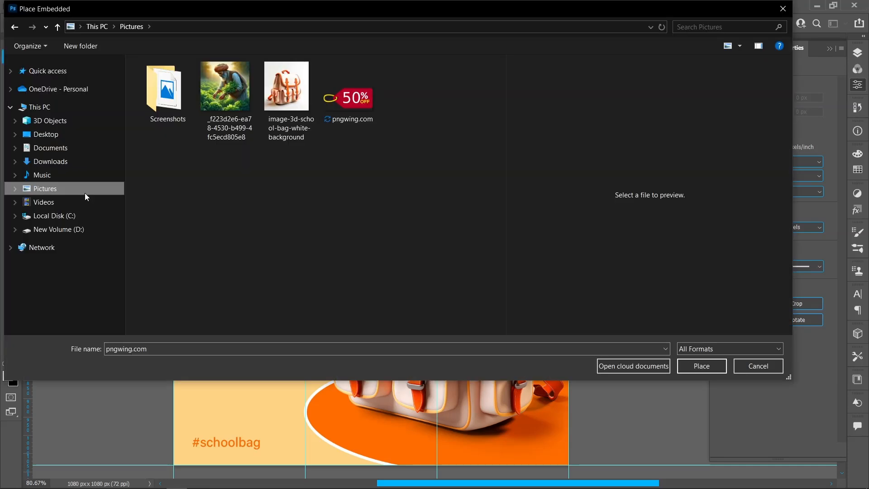
left_click(356, 104)
left_click(701, 365)
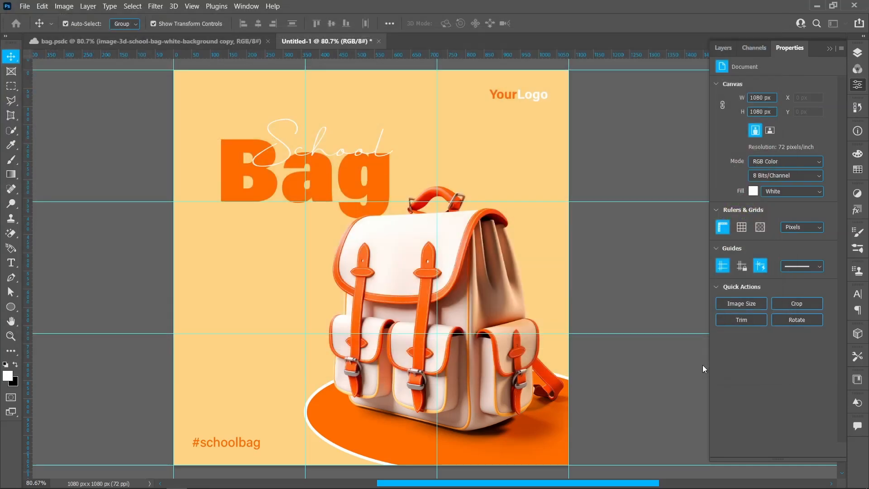
Scale the 50% off tag to 20.90%, mirror it horizontally, position it below the title beside the backpack, and apply the transformation.
left_click_drag(574, 265, 355, 270)
left_click_drag(174, 268, 210, 269)
left_click_drag(288, 283, 277, 306)
right_click(277, 271)
left_click(296, 253)
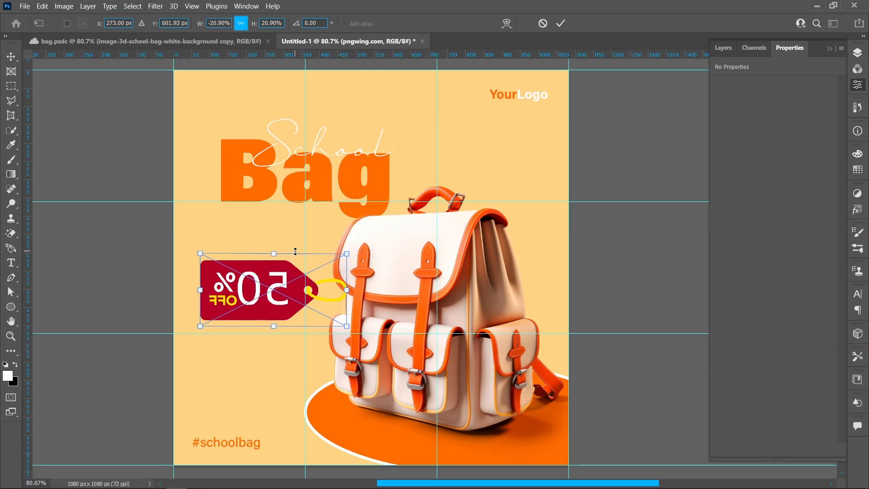
left_click(563, 25)
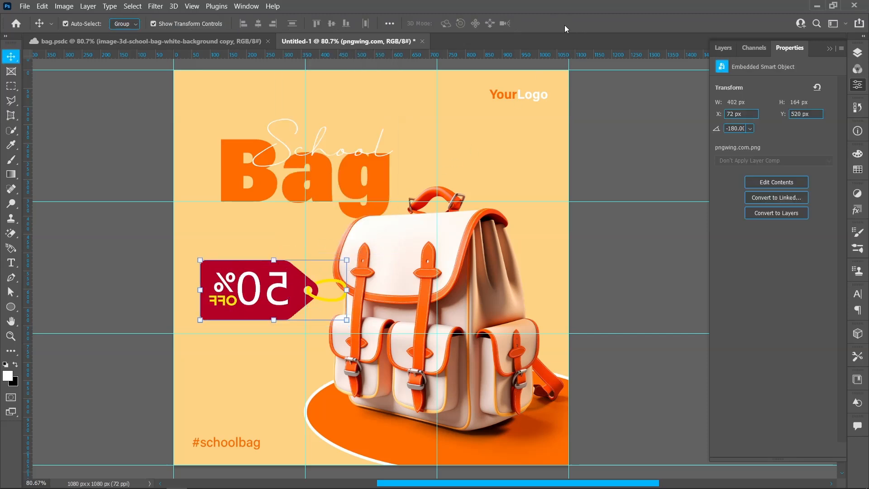
Rasterize the placed tag layer and rename it "Tag".
left_click(857, 54)
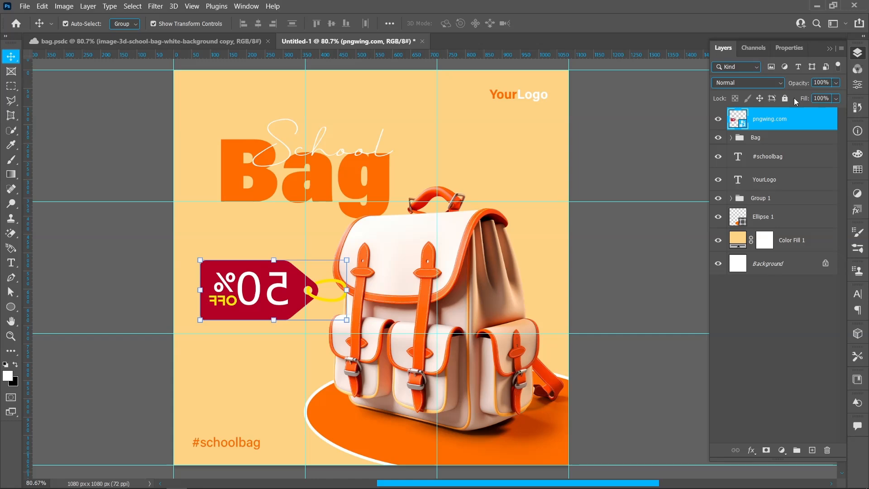
right_click(770, 120)
left_click(700, 235)
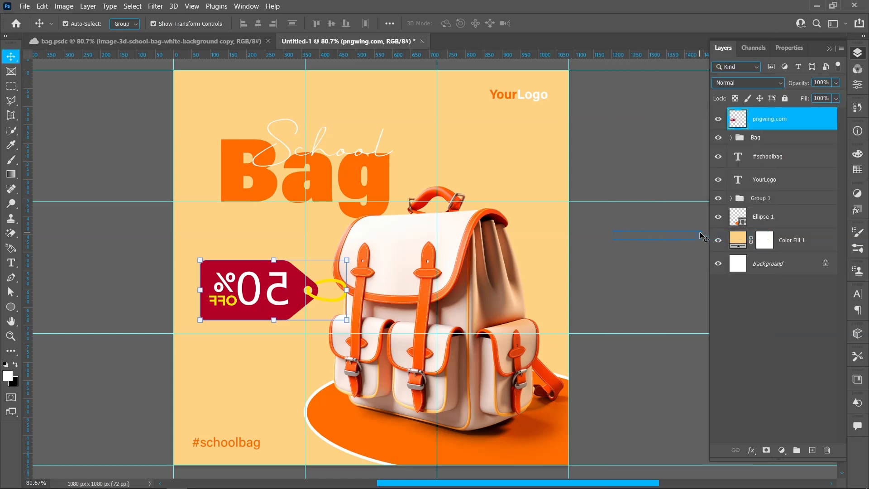
double_click(771, 120)
type("Tag")
key("Return")
Duplicate the Tag layer, hide the copy, and make the original Tag layer active.
key("j")
mouse_move(779, 119)
left_mouse_down()
mouse_move(788, 341)
mouse_move(814, 453)
left_mouse_up()
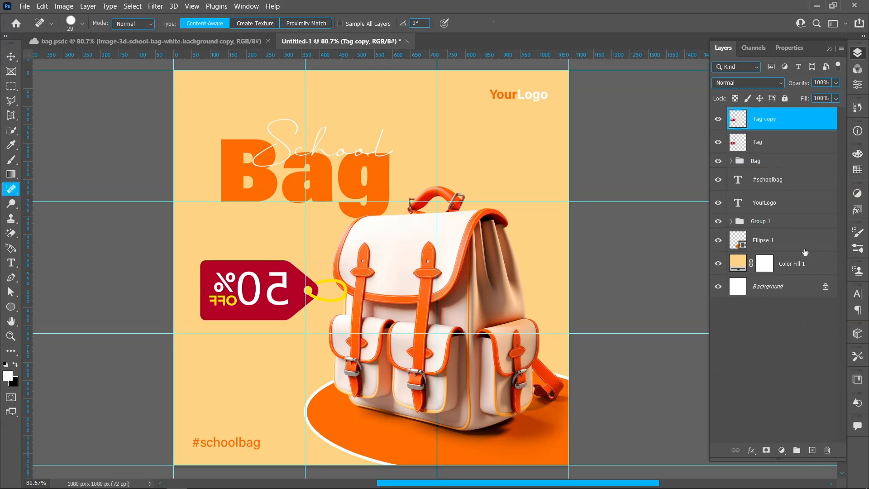
left_click(718, 120)
left_click(774, 142)
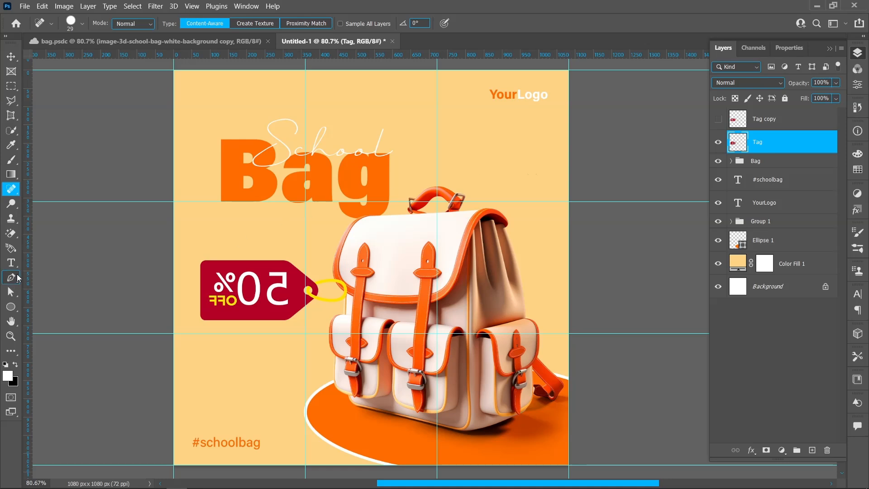
Erase the red tag body and its lettering from the Tag layer, keeping only the yellow ring.
left_click(11, 233)
left_click(243, 263)
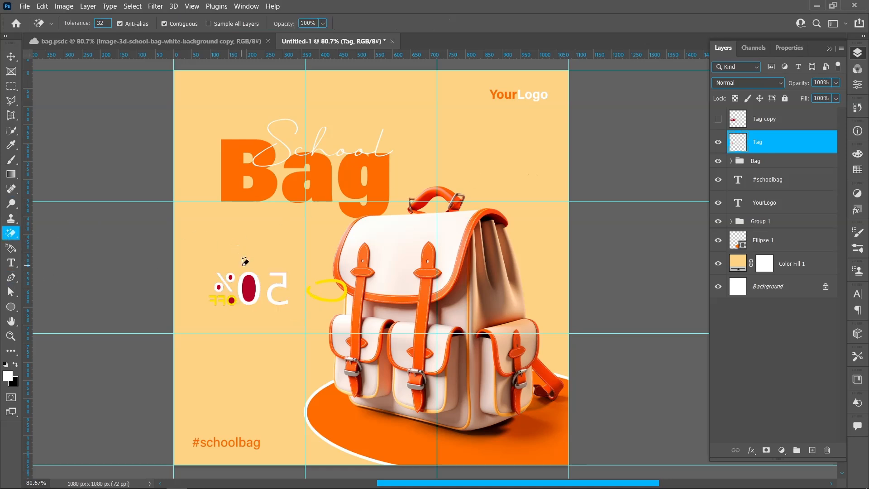
right_click(11, 234)
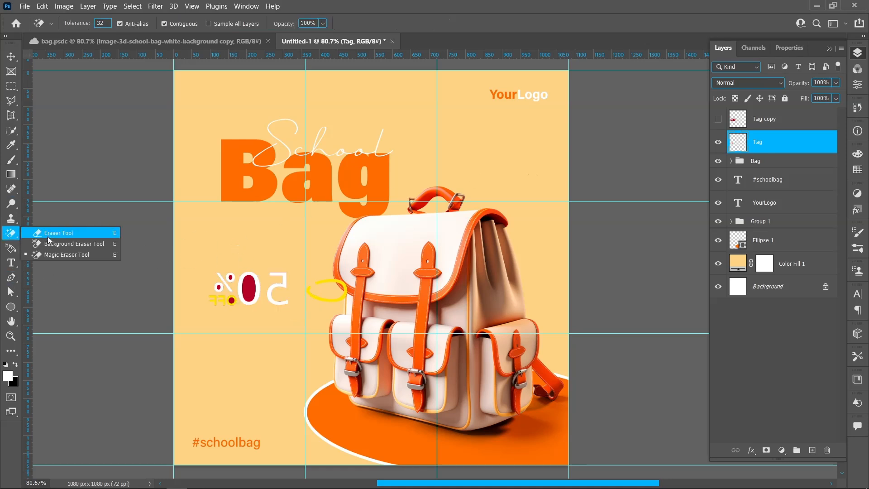
left_click(45, 232)
left_click(246, 282)
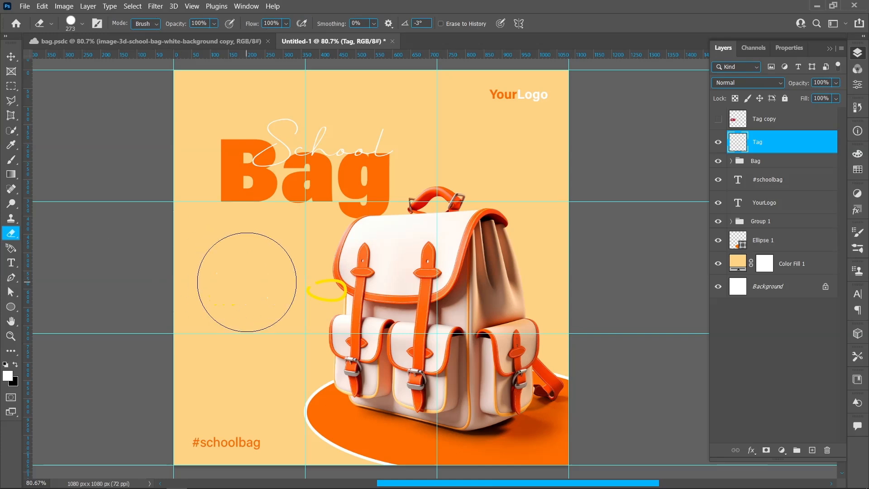
On the Tag copy layer, remove the yellow ring with the Magic Eraser, and show both tag layers together.
left_click(718, 142)
left_click(719, 119)
left_click(765, 119)
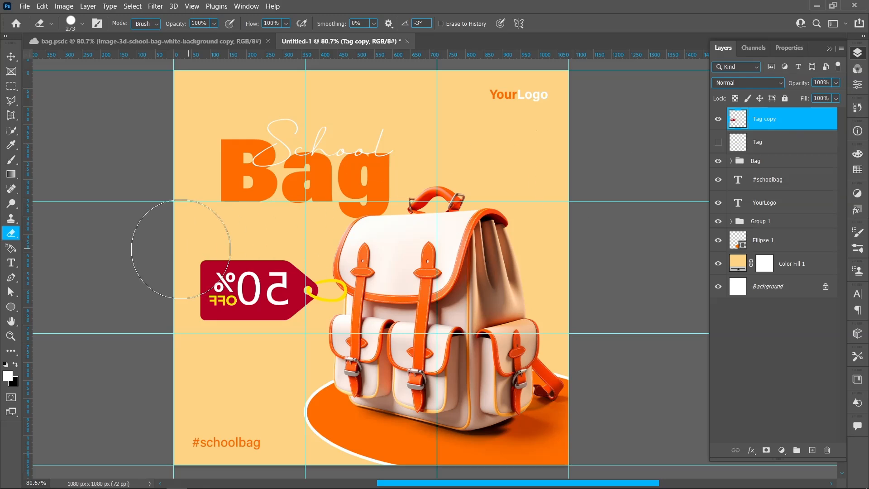
right_click(14, 239)
left_click(70, 255)
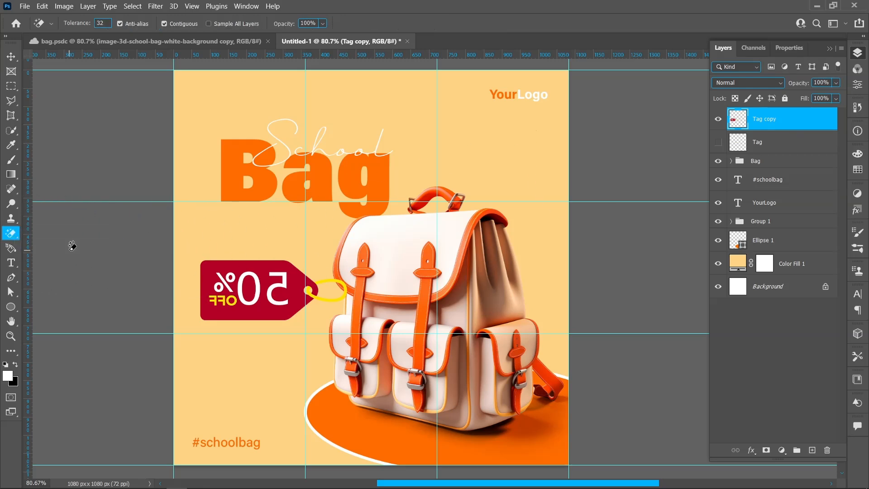
left_click(345, 280)
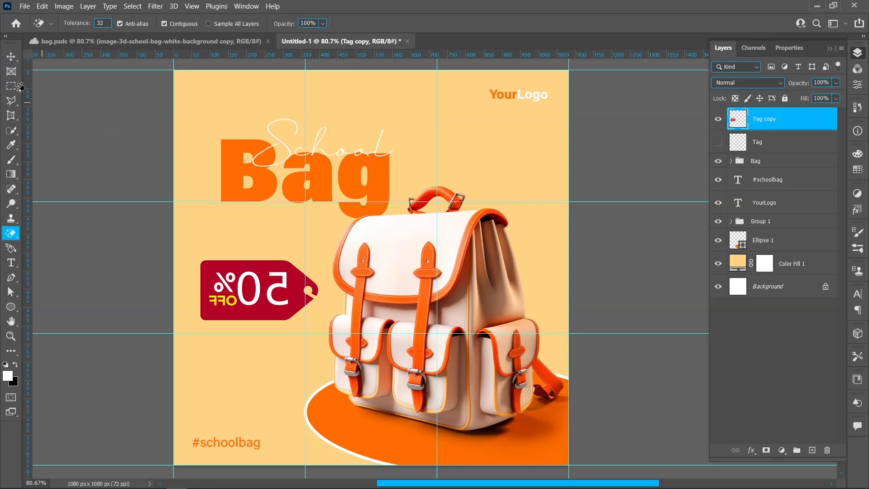
left_click(6, 61)
left_click(718, 142)
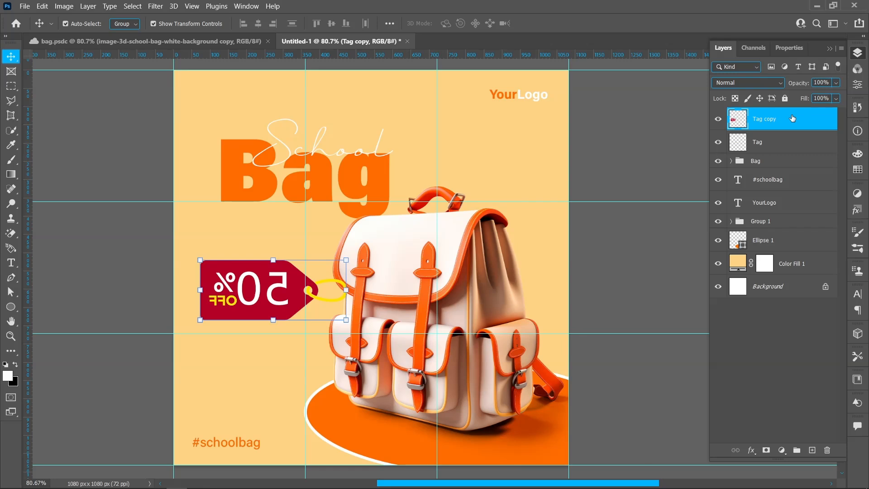
Apply a Color Overlay in the title's orange, ff6c00, to the Tag copy layer.
left_click(752, 450)
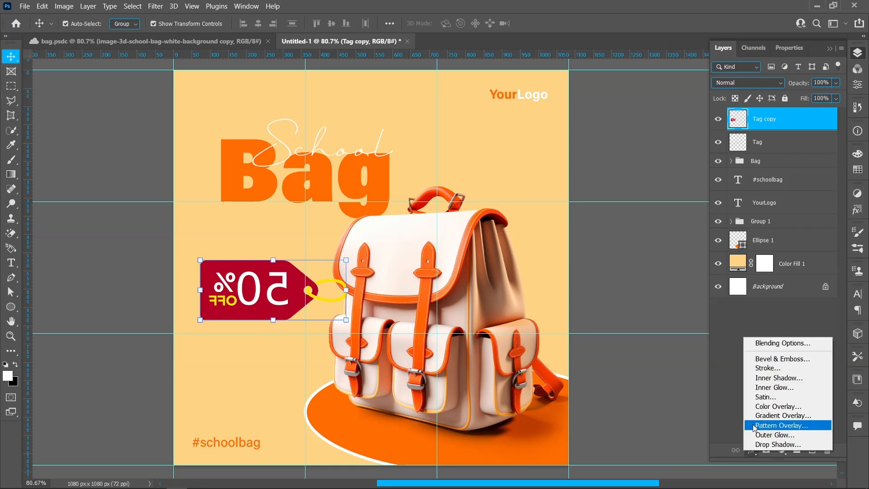
left_click(787, 407)
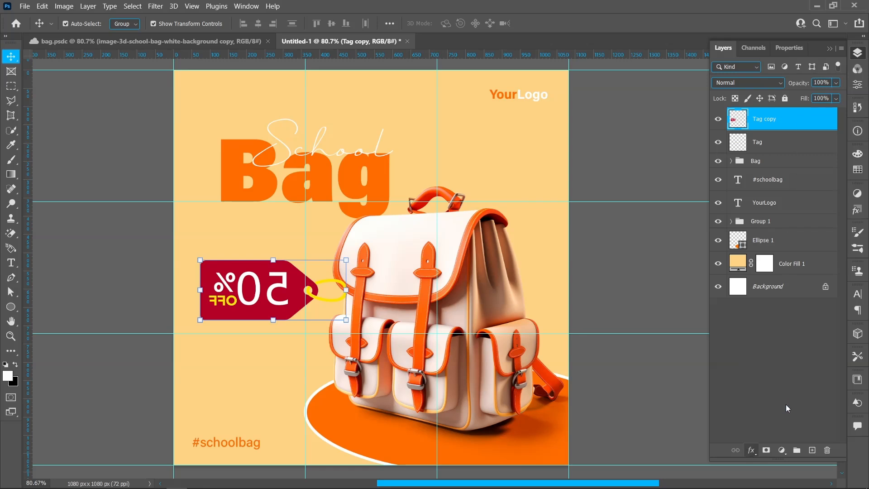
left_click(692, 257)
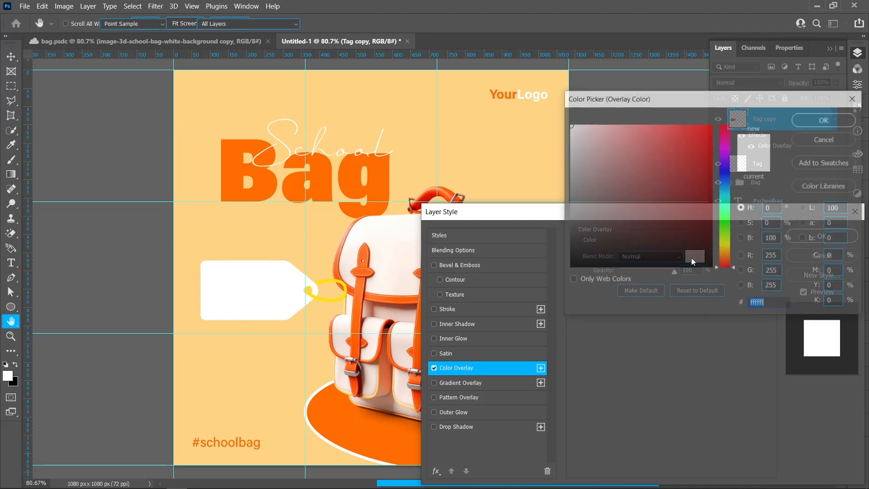
left_click(342, 414)
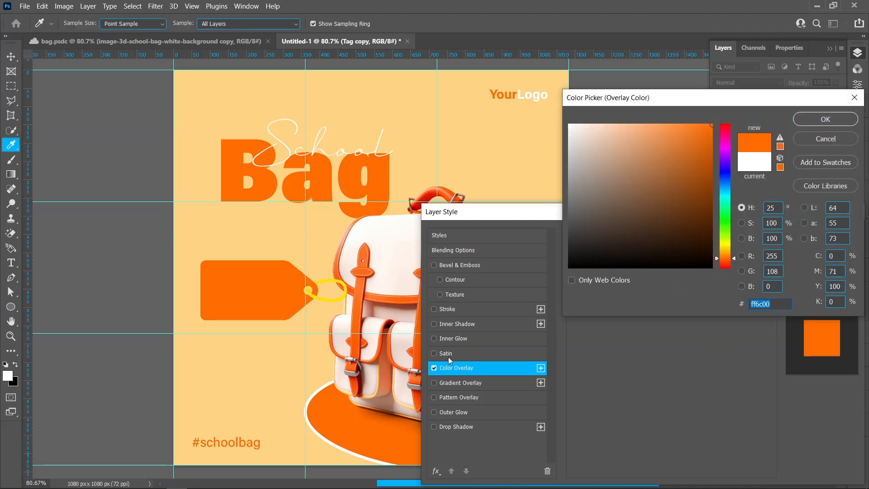
left_click(832, 119)
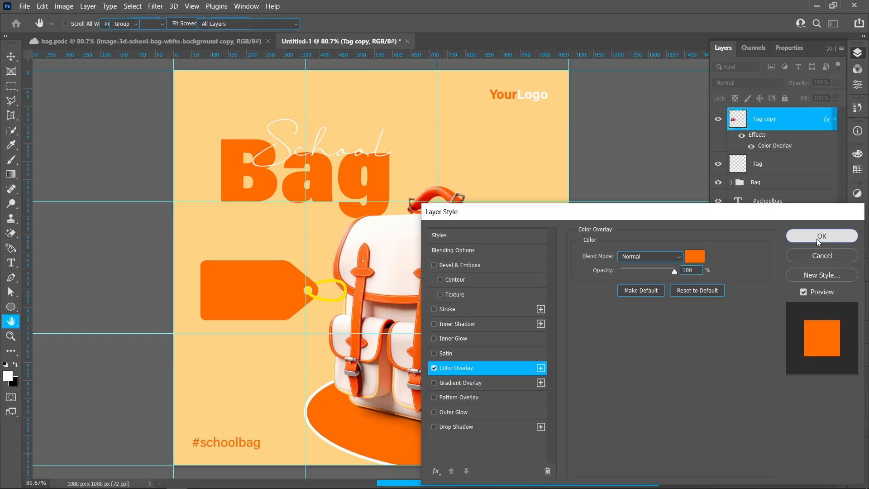
left_click(817, 239)
Apply a white Color Overlay to the Tag layer that holds the ring.
left_click(790, 164)
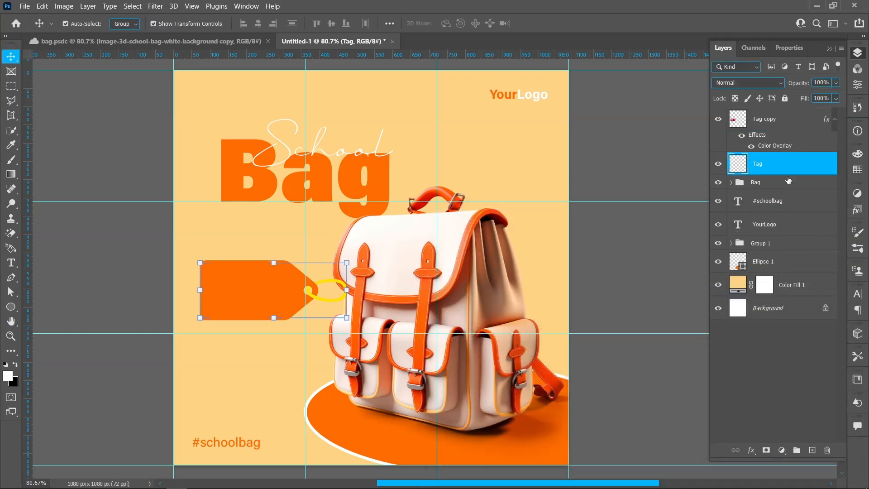
left_click(752, 450)
left_click(778, 400)
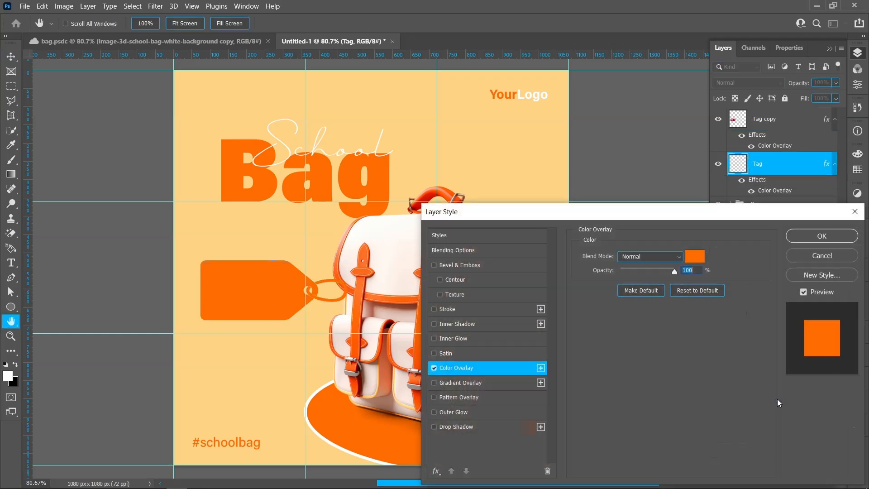
left_click(701, 258)
left_click_drag(626, 167, 555, 120)
left_click(804, 123)
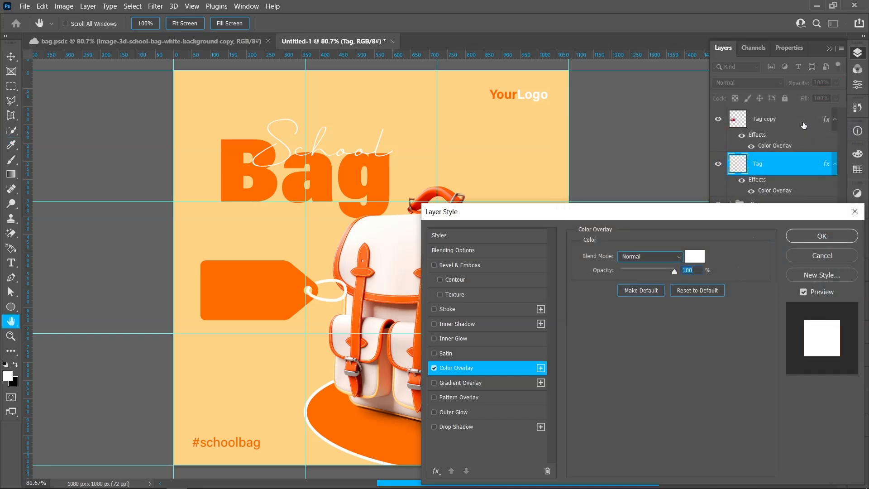
left_click(799, 237)
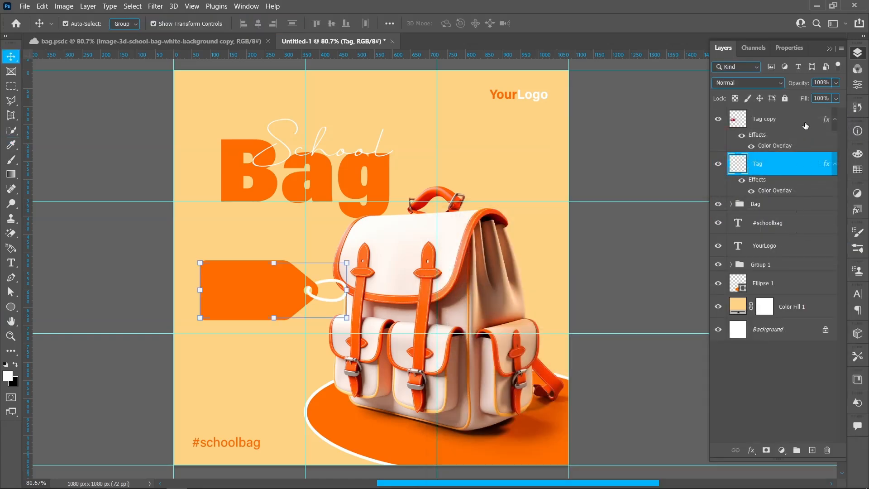
Add the text "50%" below the tag in Acumin Variable Concept Bold, above the Tag copy layer.
left_click(805, 122)
left_click(11, 262)
left_click(209, 358)
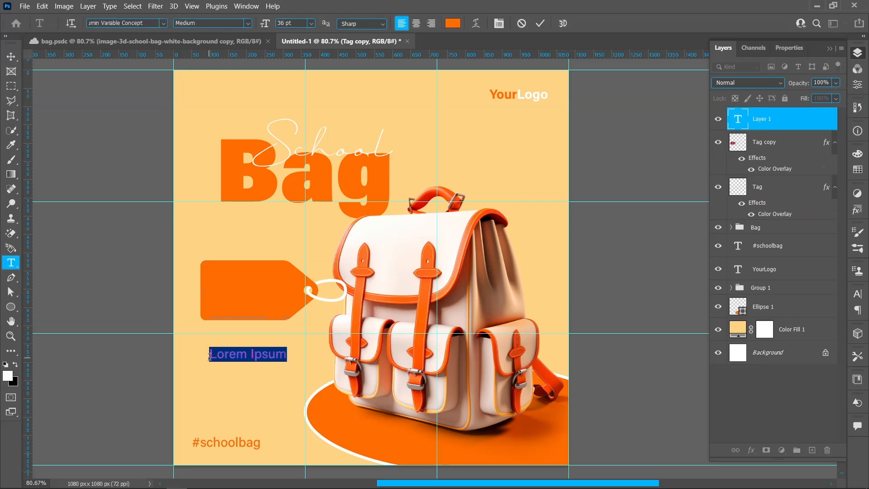
left_click(248, 23)
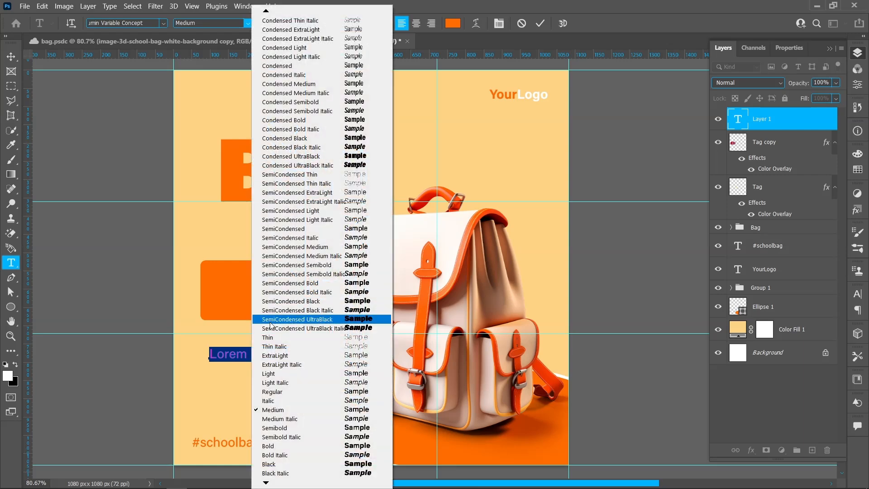
left_click(278, 448)
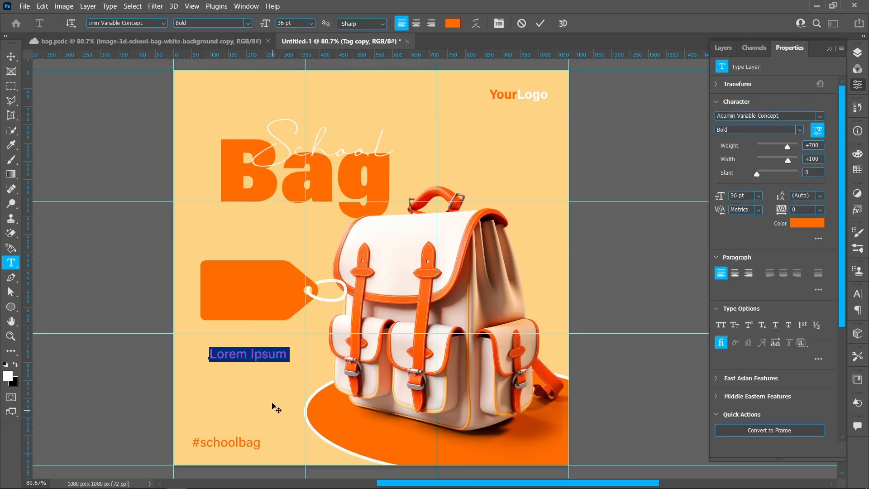
left_click(273, 357)
type("50%")
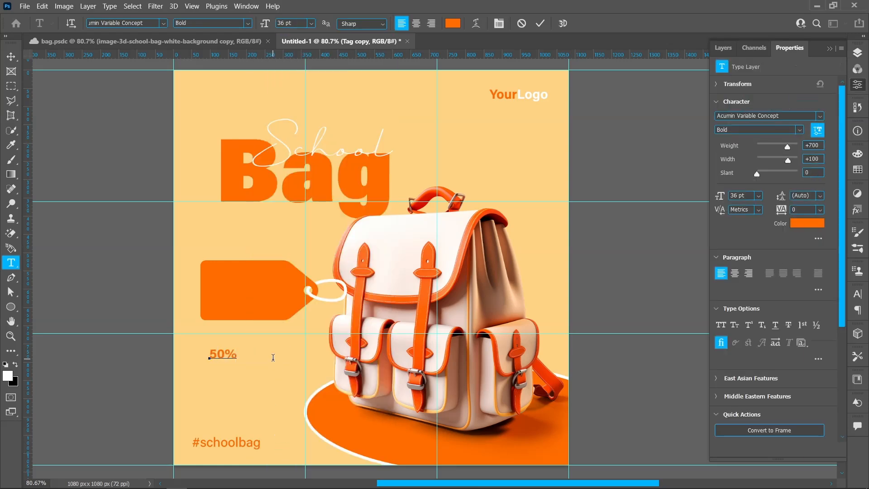
Recolour the "50%" text to white ffffff and commit it.
key("ctrl+a")
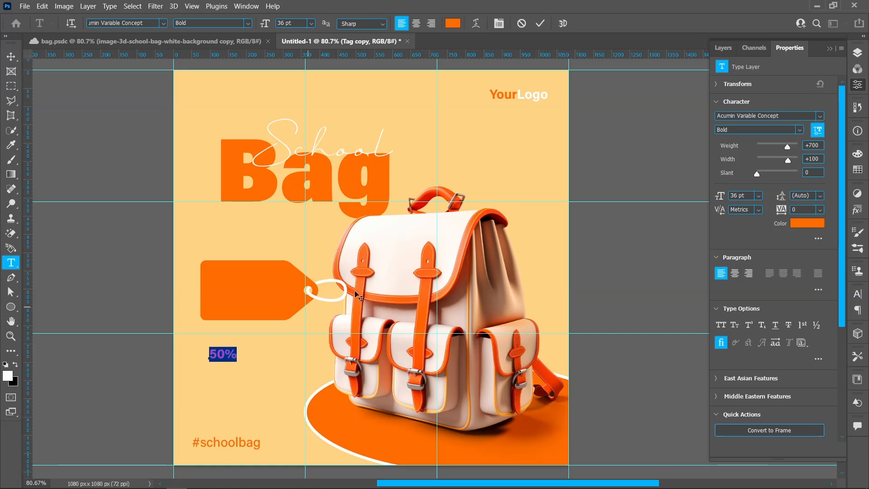
left_click(451, 25)
left_click_drag(600, 157, 563, 123)
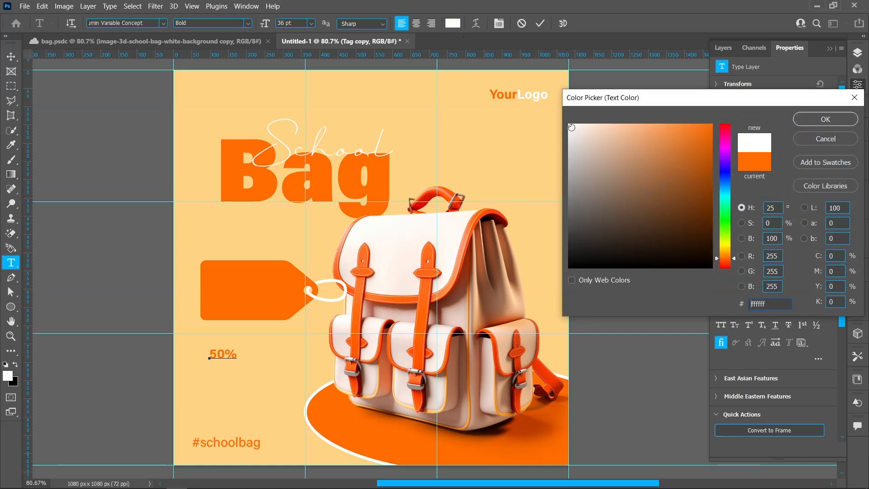
left_click(797, 121)
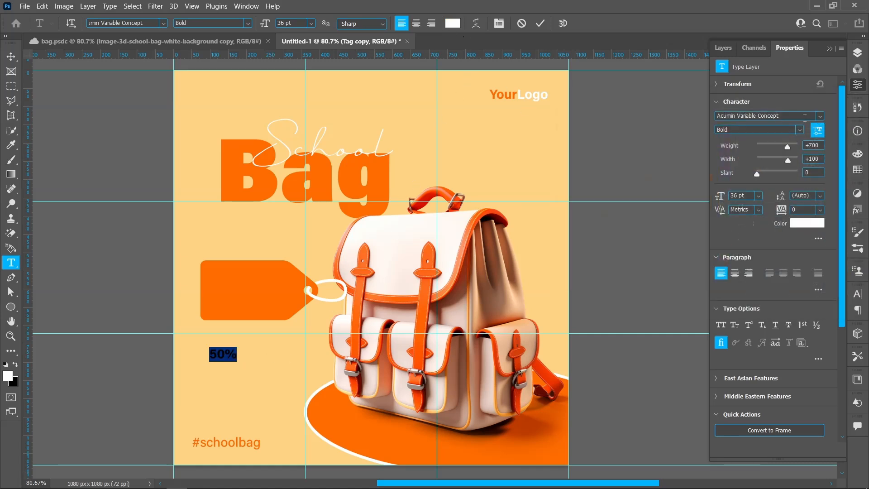
left_click(540, 23)
Move the "50%" text onto the upper part of the orange tag and scale it up to about 207%.
key("v")
left_click_drag(237, 350, 249, 277)
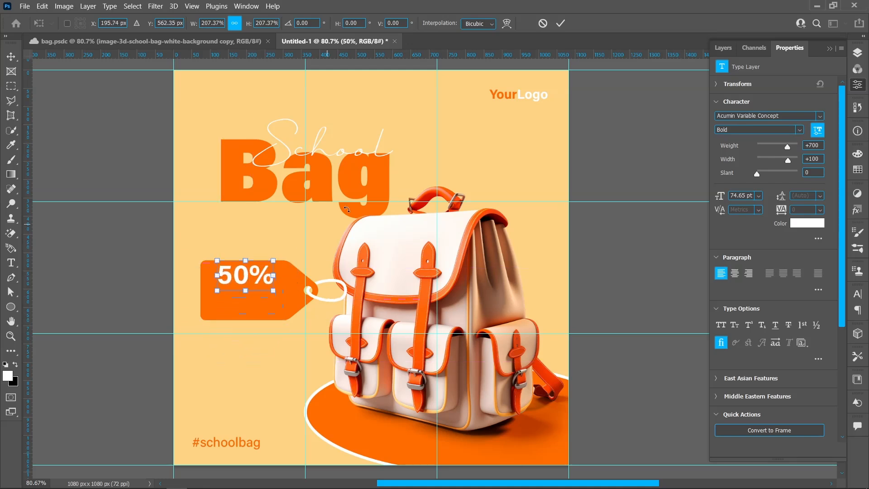
left_click(561, 24)
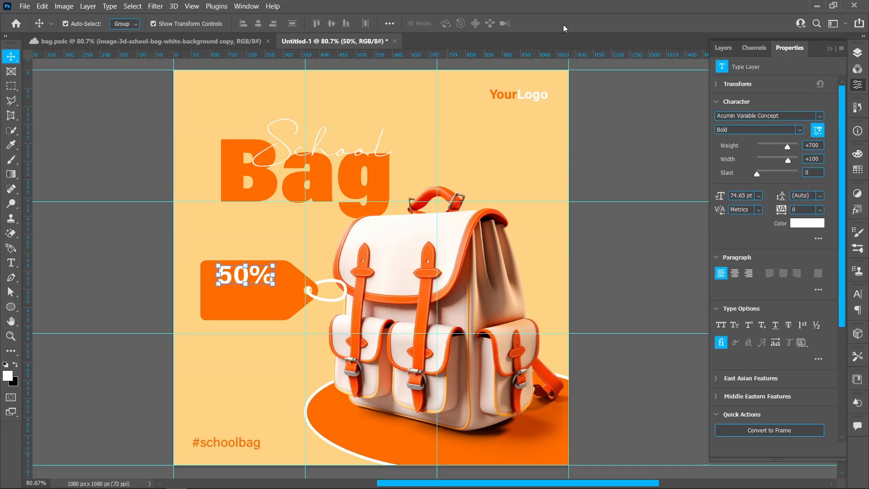
Duplicate the "50%" text directly beneath itself on the tag and change the copy to "OFF".
left_click_drag(243, 278, 239, 306)
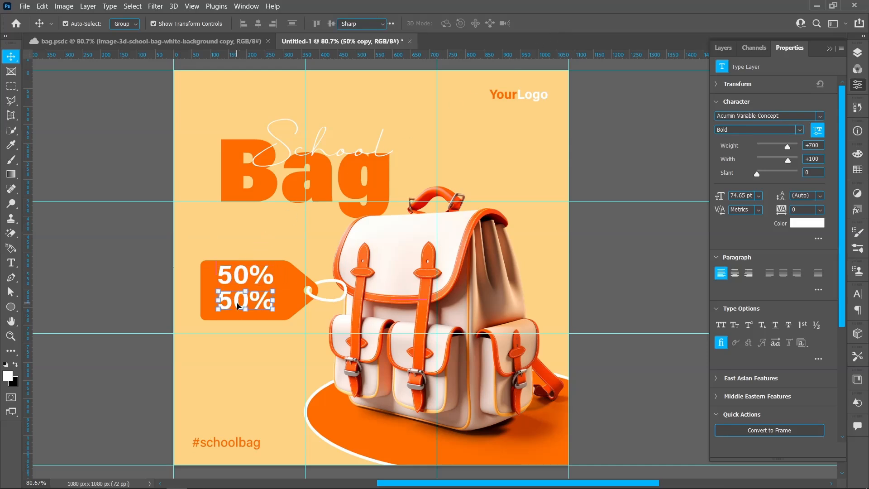
double_click(239, 306)
type("OFF")
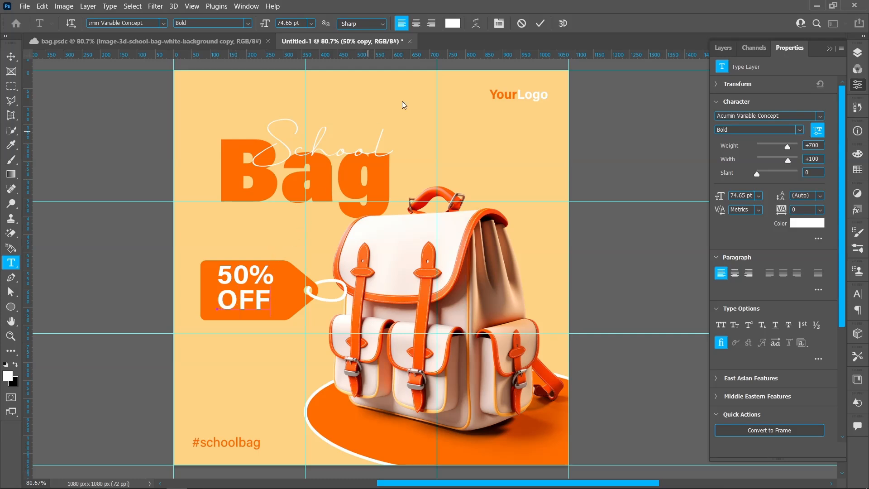
left_click(540, 23)
key("v")
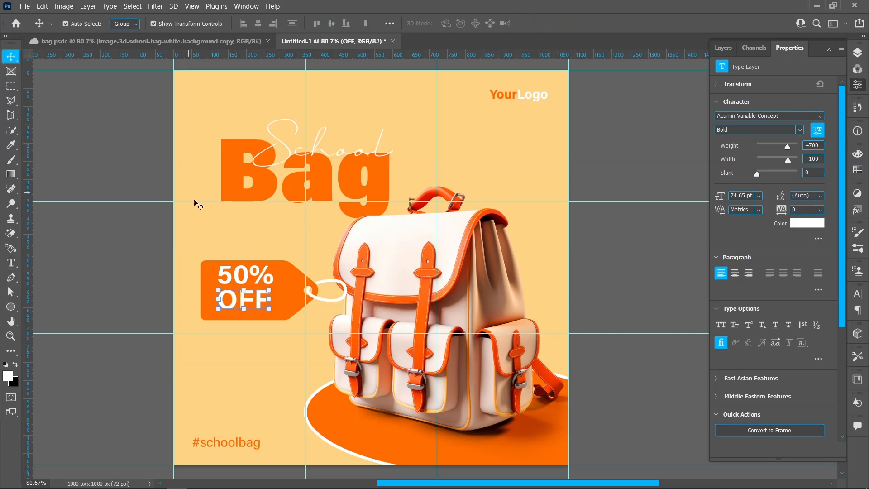
Scale the "OFF" text to about 104.6% to match the width of "50%".
left_click_drag(267, 299, 274, 300)
left_click_drag(218, 299, 220, 299)
left_click(560, 24)
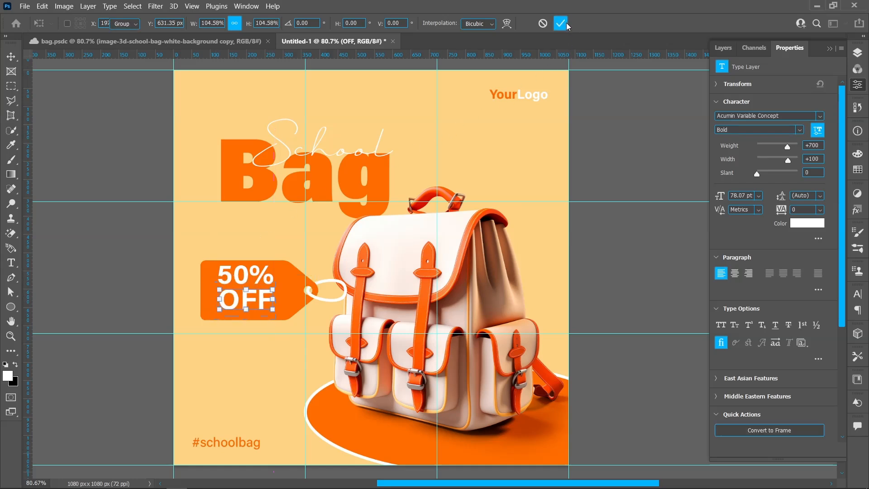
Group the OFF and 50% text layers and shift the group slightly down and right to centre it on the tag.
left_click(859, 56)
left_click(763, 149, "shift")
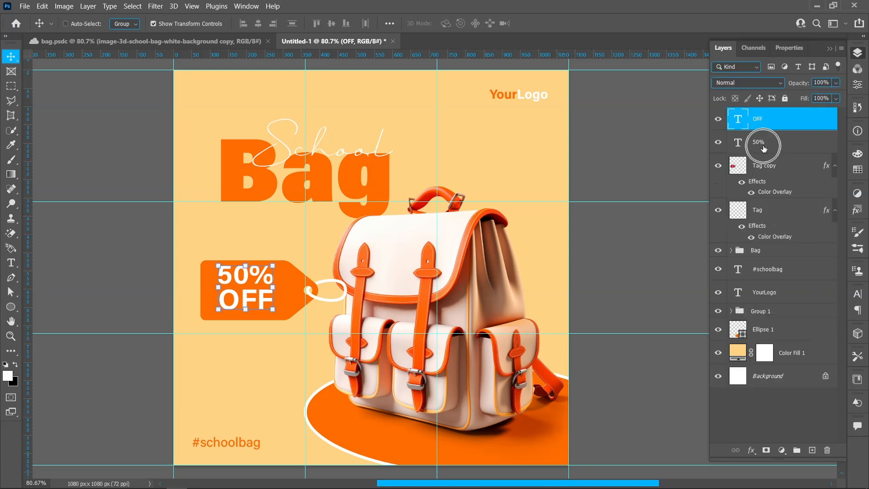
left_click(793, 450)
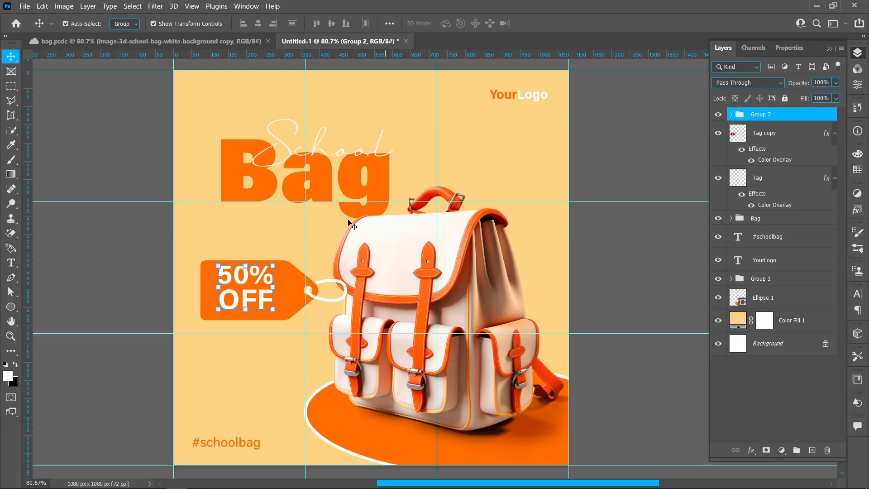
left_click_drag(245, 290, 248, 294)
key("Right")
key("Right")
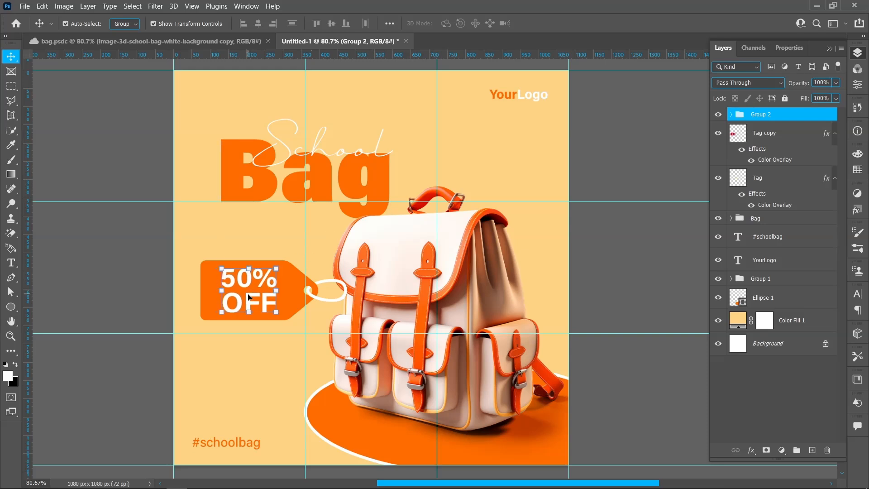
left_click(103, 288)
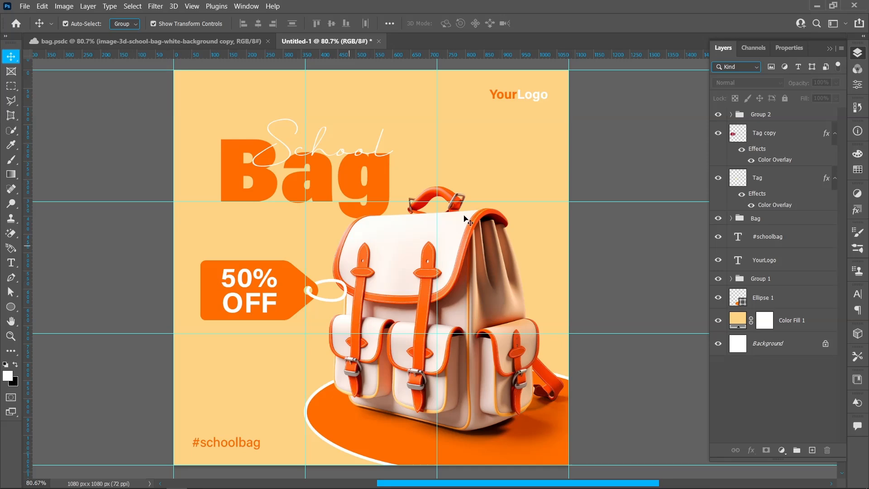
Group the text group with the Tag copy and Tag layers, and name the new group "Tag".
left_click(778, 116)
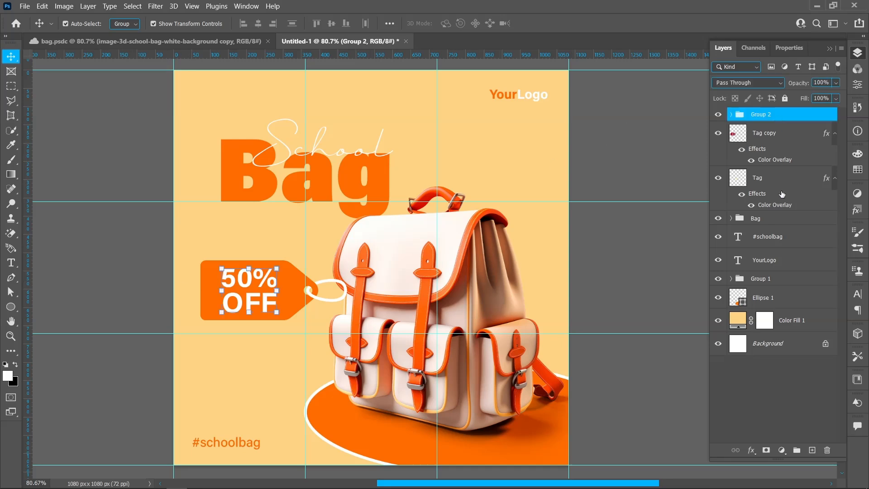
left_click(778, 179, "shift")
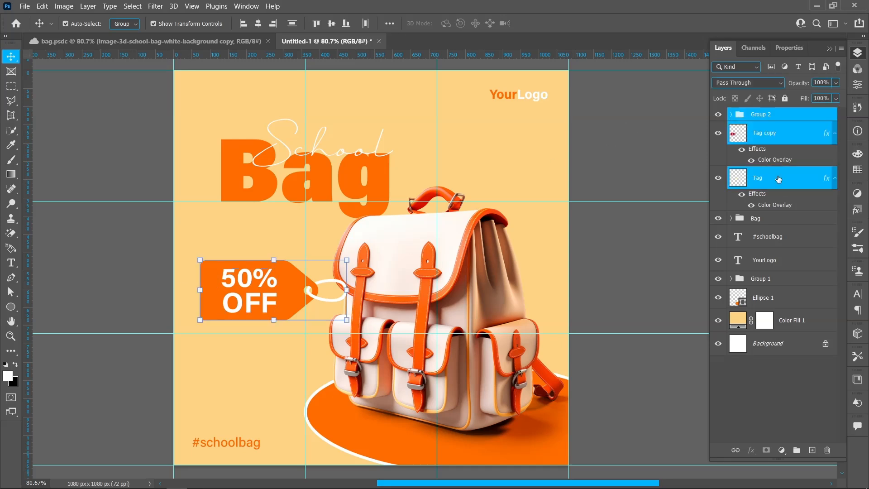
key("ctrl+g")
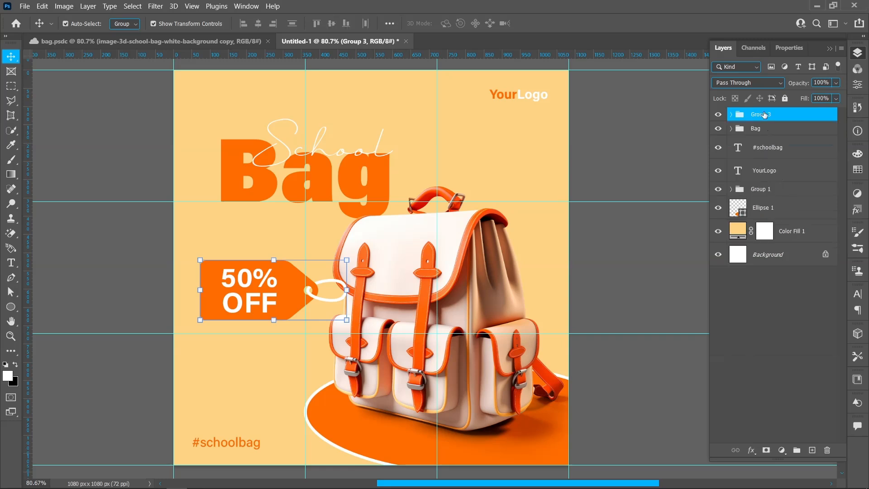
left_click(763, 114)
type("Tag")
key("Return")
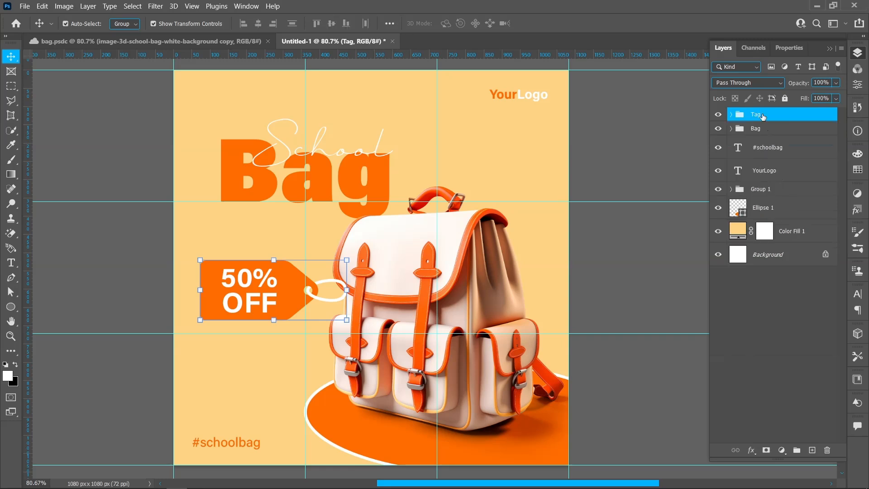
Shrink the Tag group, tilt it counter-clockwise beside the backpack's front pocket, and move it below Group 1 in the layer order.
left_click_drag(199, 290, 269, 331)
key("Return")
left_click(136, 316)
left_click_drag(776, 114, 783, 193)
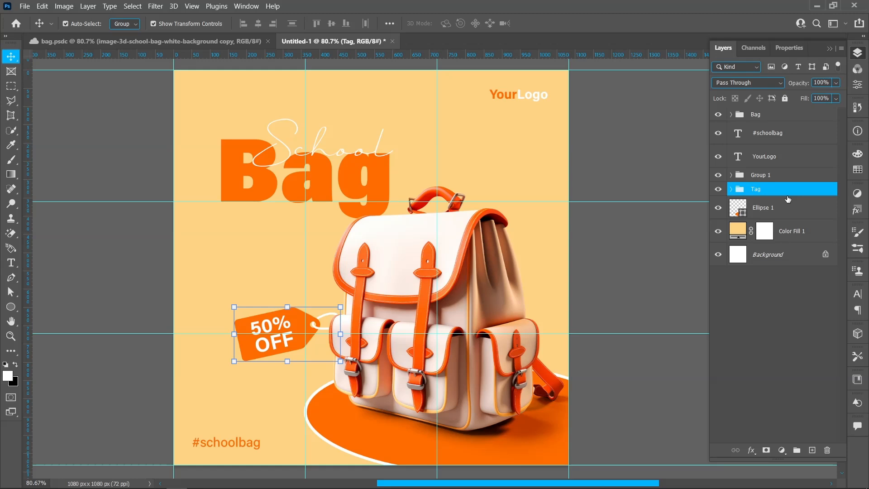
Deselect all layers and clear all guides from the document.
left_click(622, 220)
left_click(194, 6)
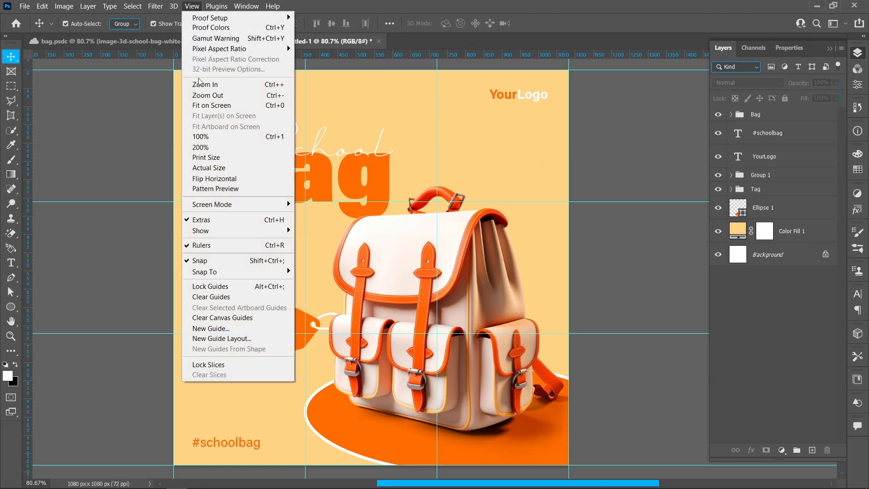
left_click(209, 298)
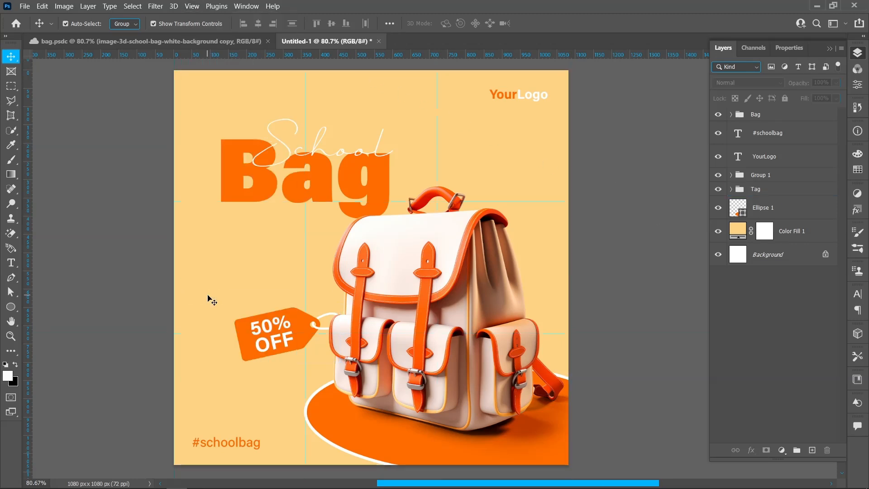